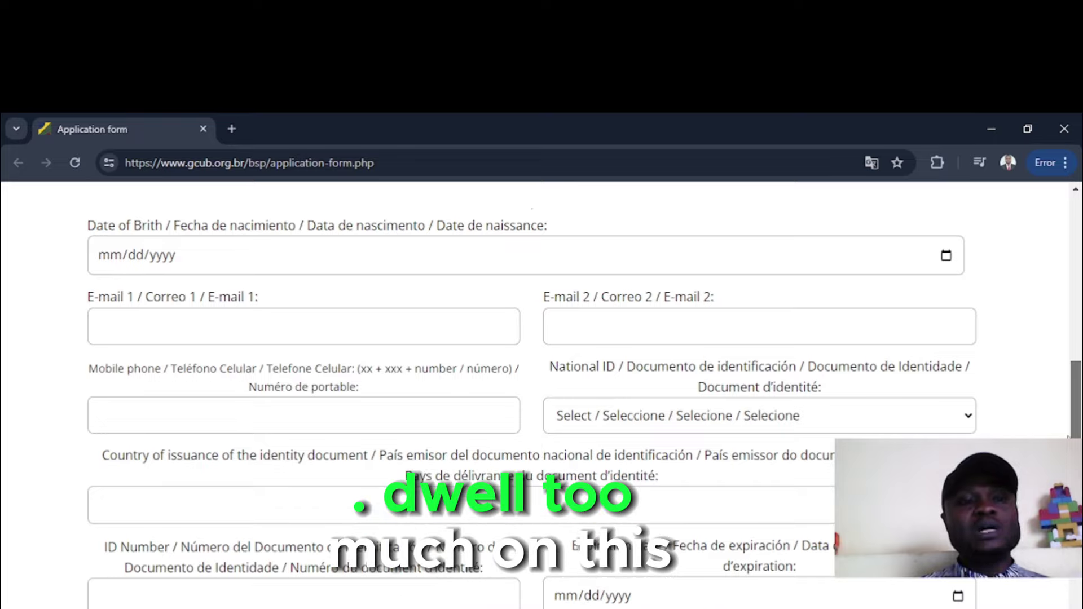
# Step: Review the Personal Information section's fields for name, last name, sex, countries, full address and date of birth
pyautogui.scroll(-3, 1066, 387)
pyautogui.scroll(5, 1067, 387)
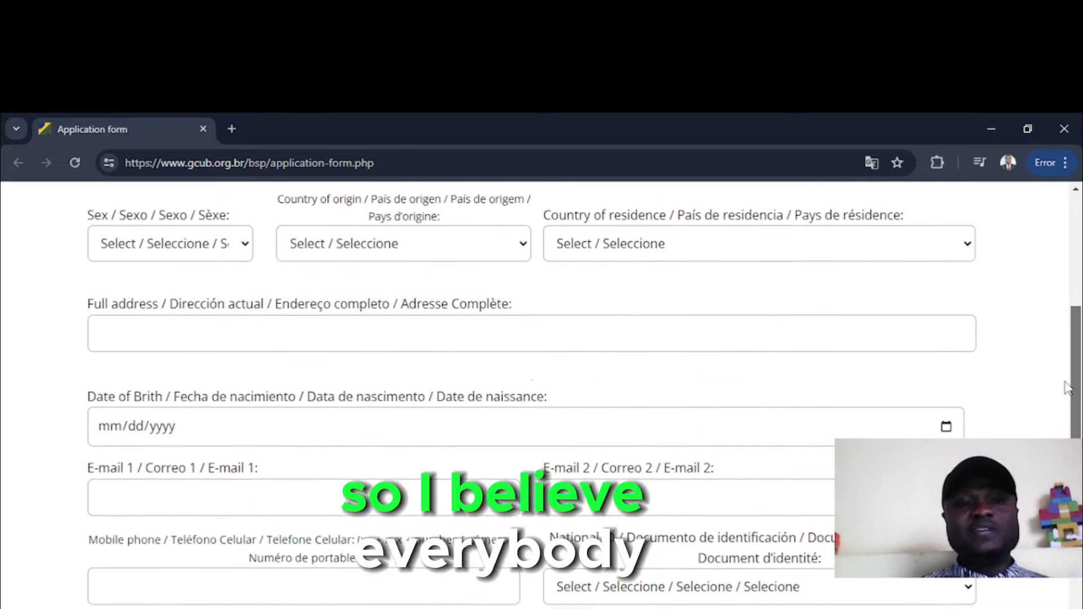
pyautogui.scroll(4, 1055, 316)
pyautogui.scroll(-3, 1055, 350)
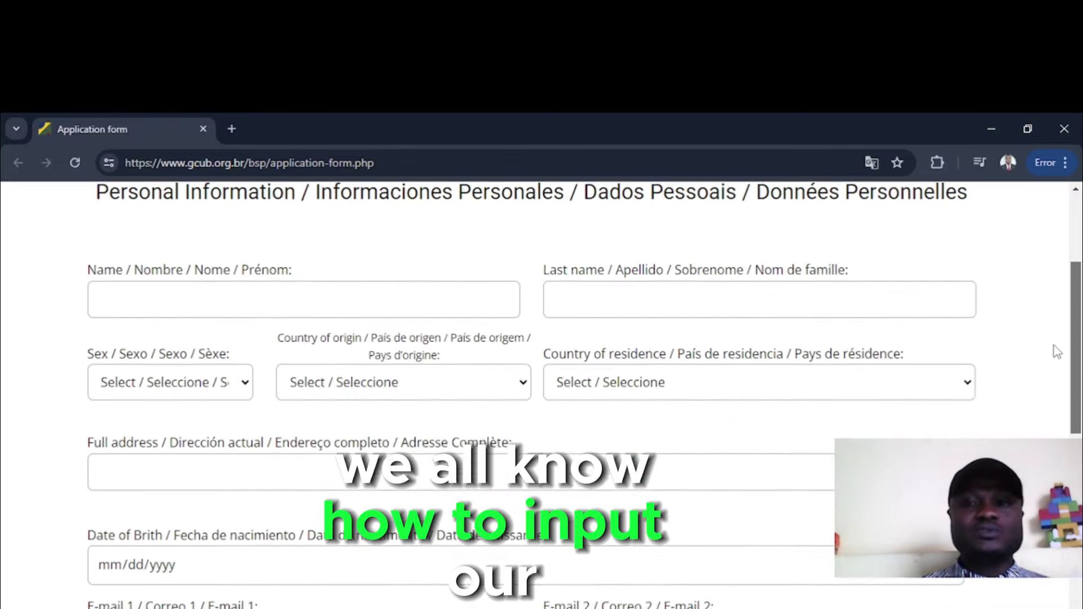
pyautogui.scroll(4, 1058, 368)
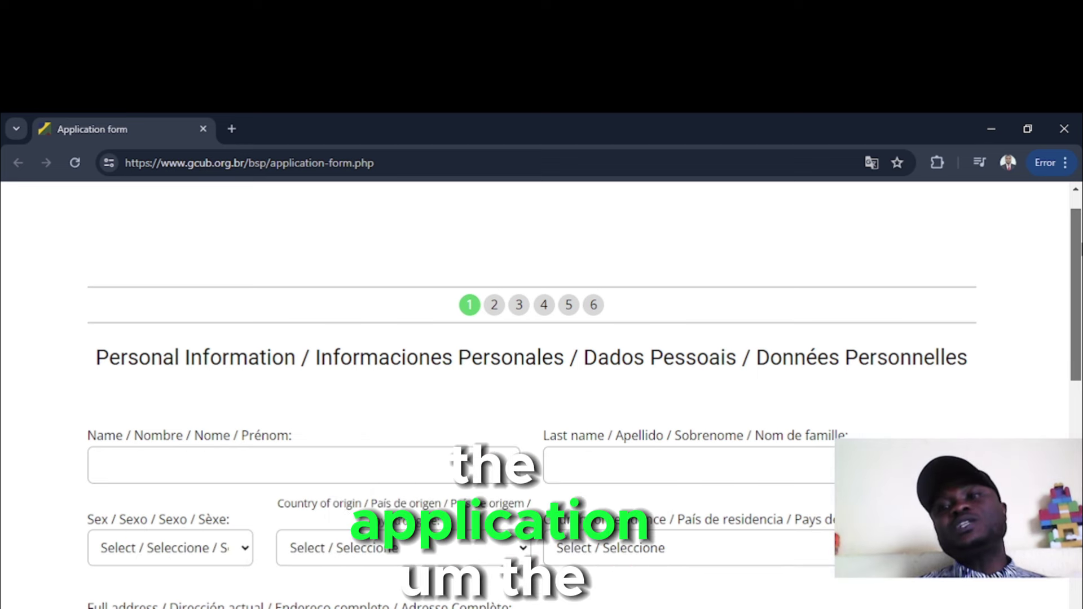
pyautogui.scroll(1, 1078, 257)
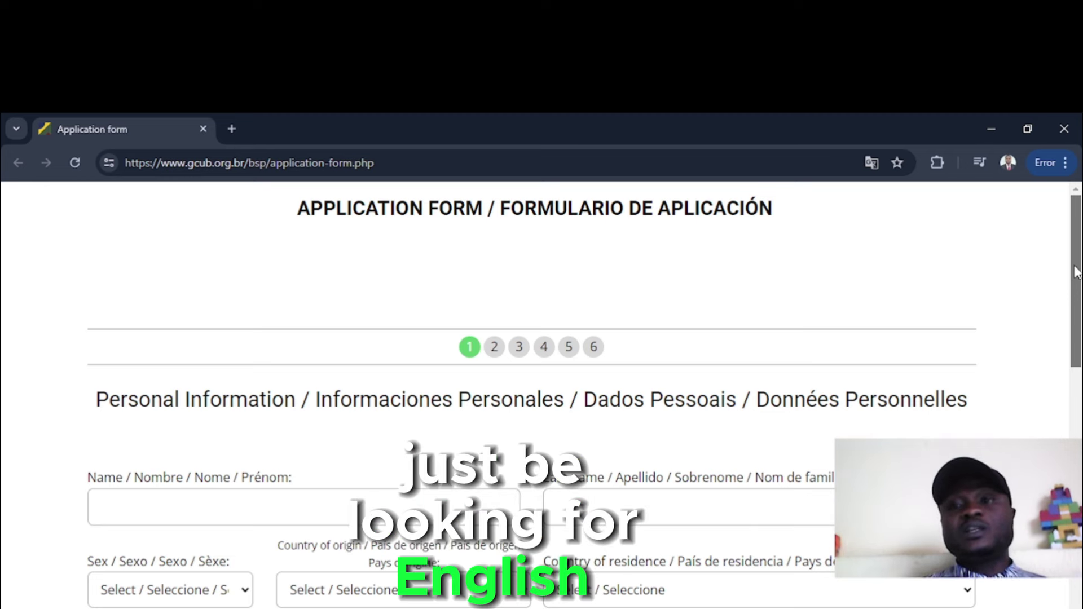
pyautogui.moveTo(1074, 269); pyautogui.dragTo(1073, 320)
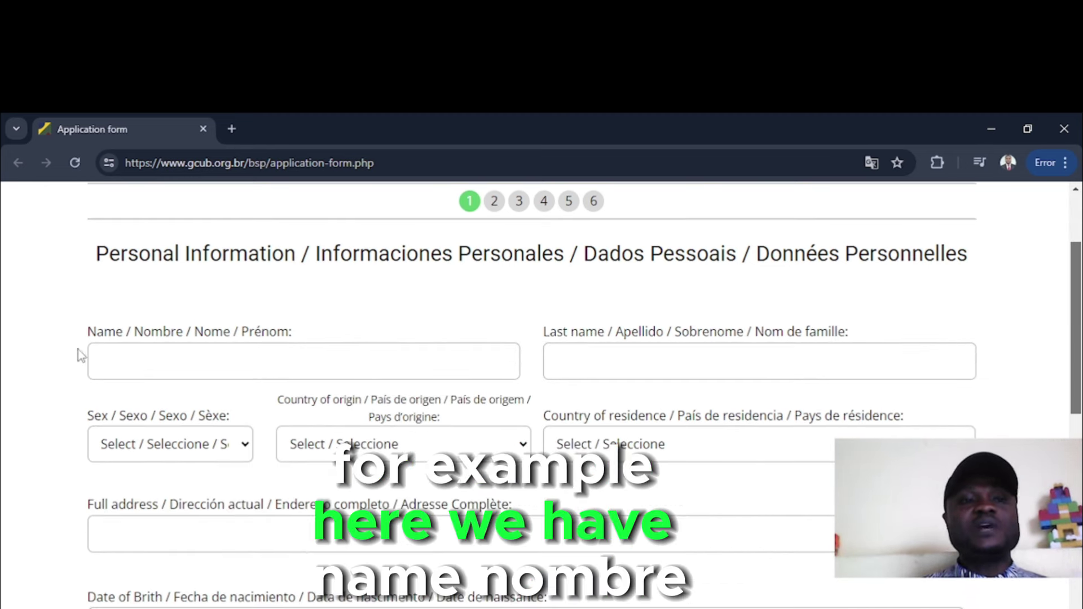
pyautogui.moveTo(123, 333); pyautogui.dragTo(86, 332)
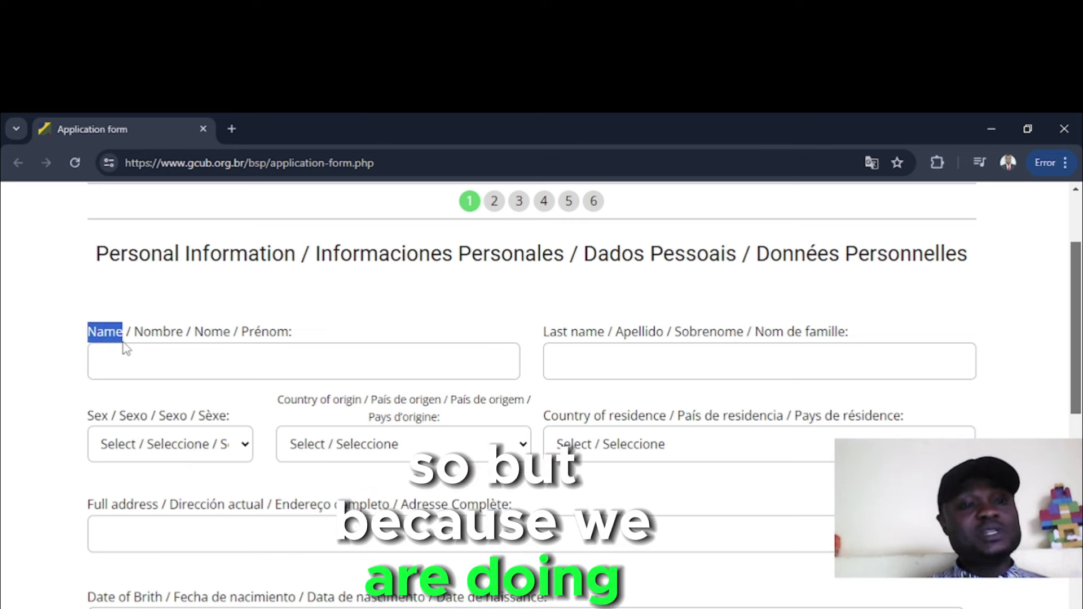
pyautogui.click(57, 328)
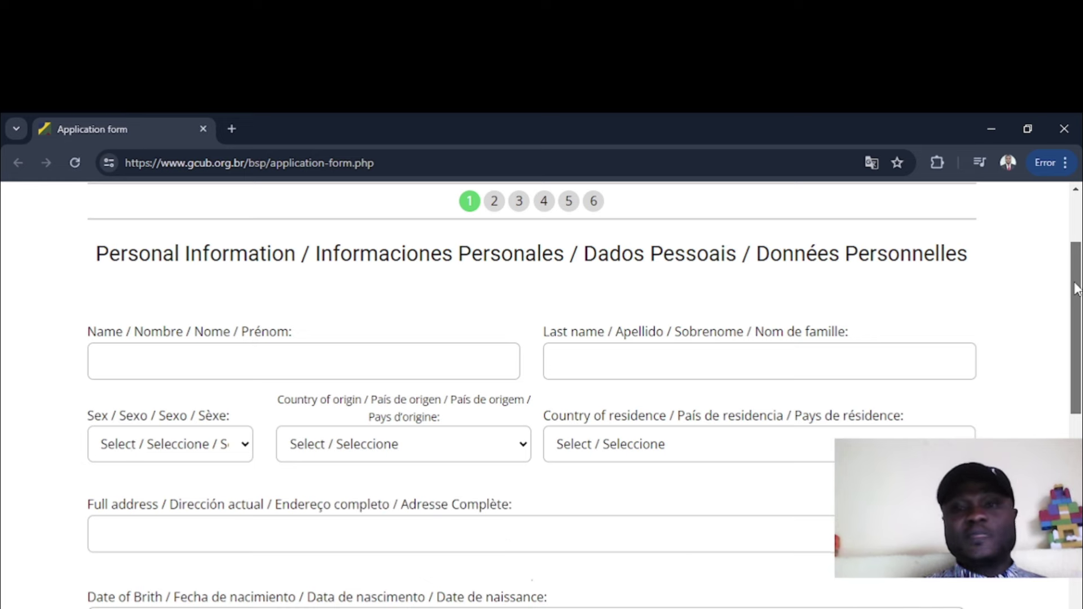
# Step: Review the e-mail, phone, identity document and emergency contact fields, and continue to the Languages section of the form
pyautogui.moveTo(1075, 290); pyautogui.dragTo(1057, 356)
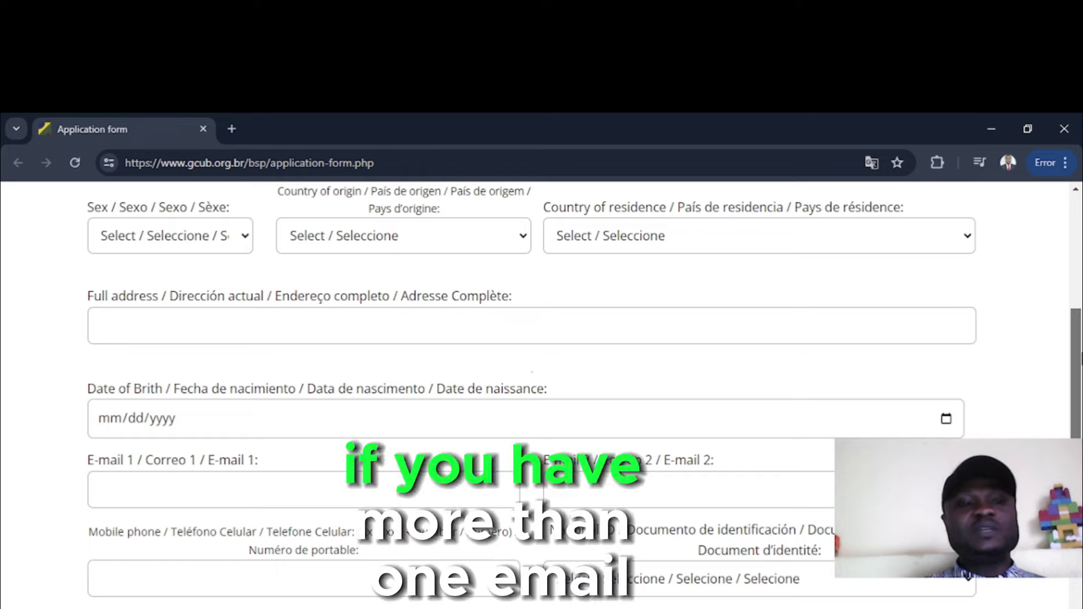
pyautogui.scroll(-3, 408, 311)
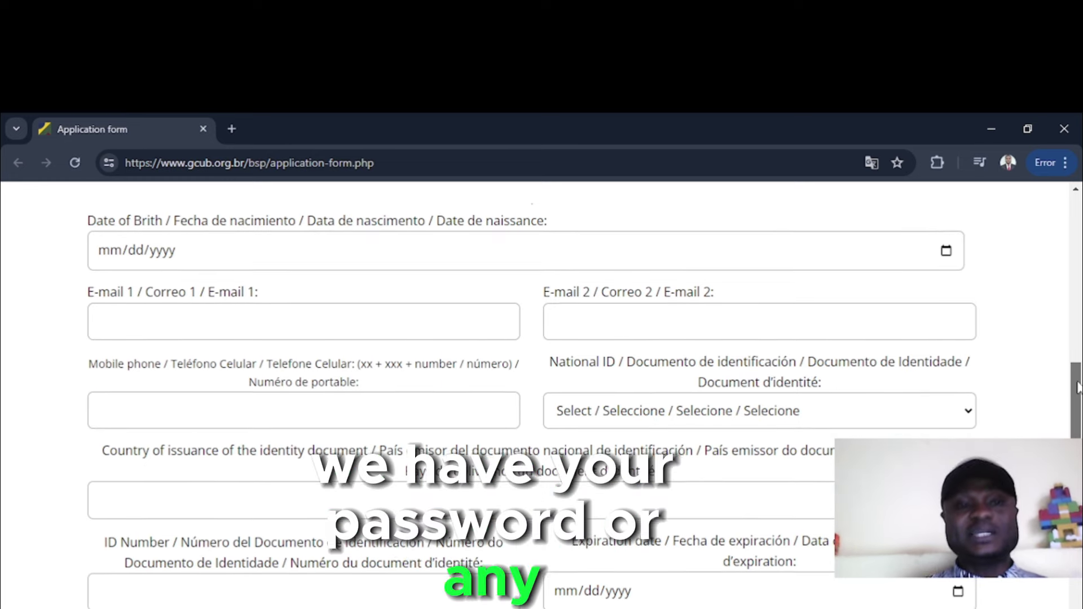
pyautogui.scroll(-2, 268, 377)
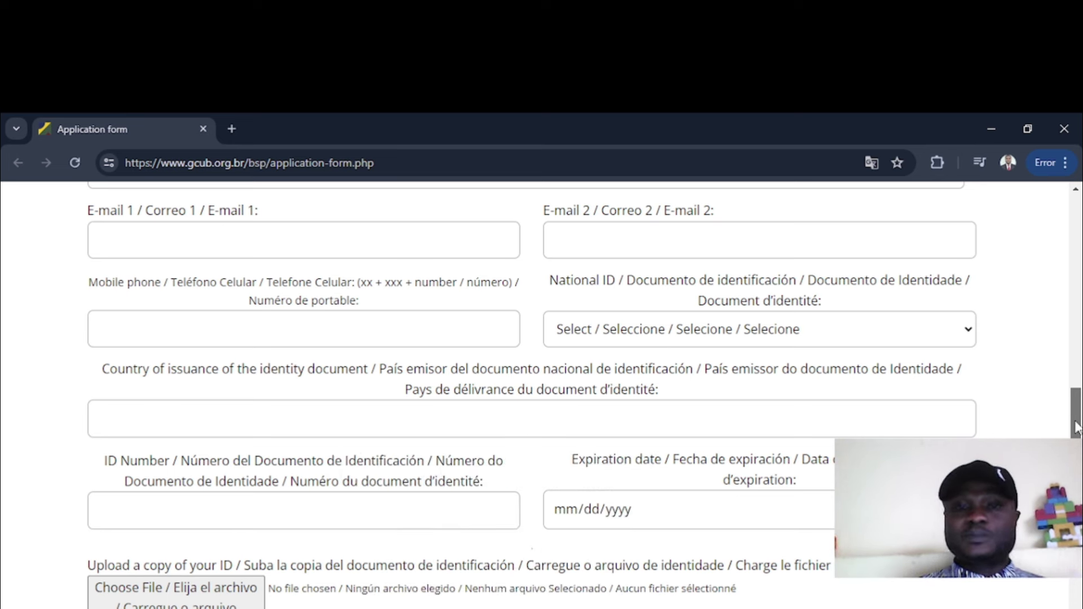
pyautogui.moveTo(1077, 427); pyautogui.dragTo(1077, 444)
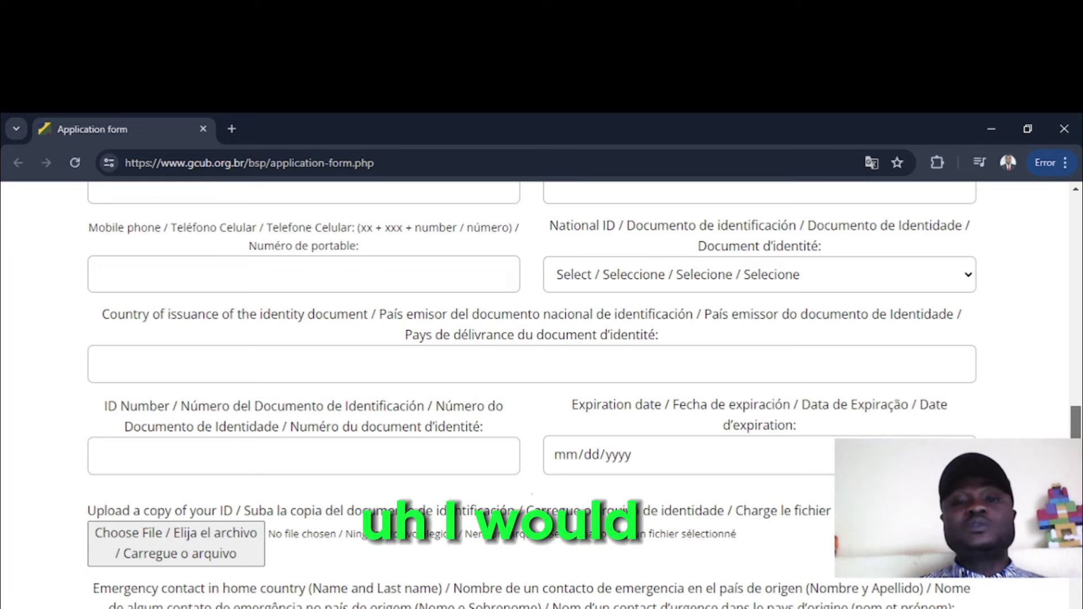
pyautogui.scroll(-2, 584, 395)
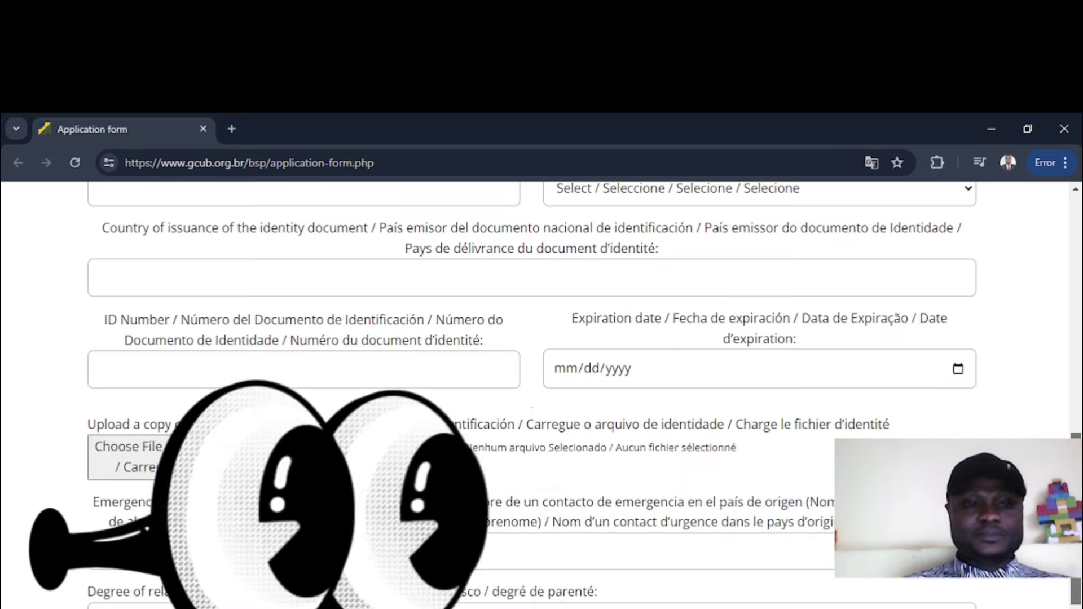
pyautogui.scroll(-3, 530, 395)
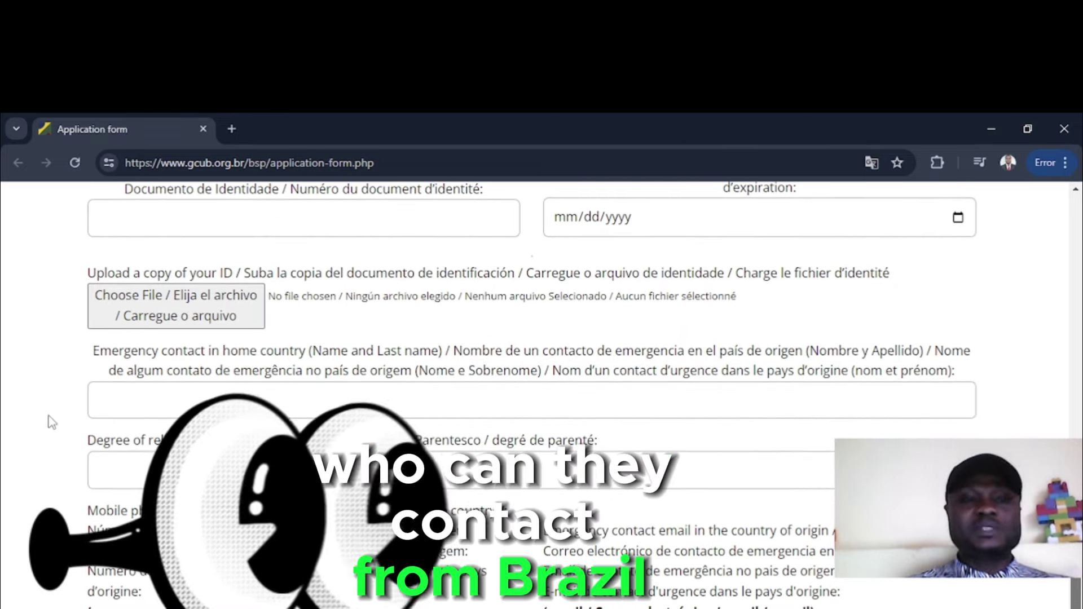
pyautogui.click(115, 407)
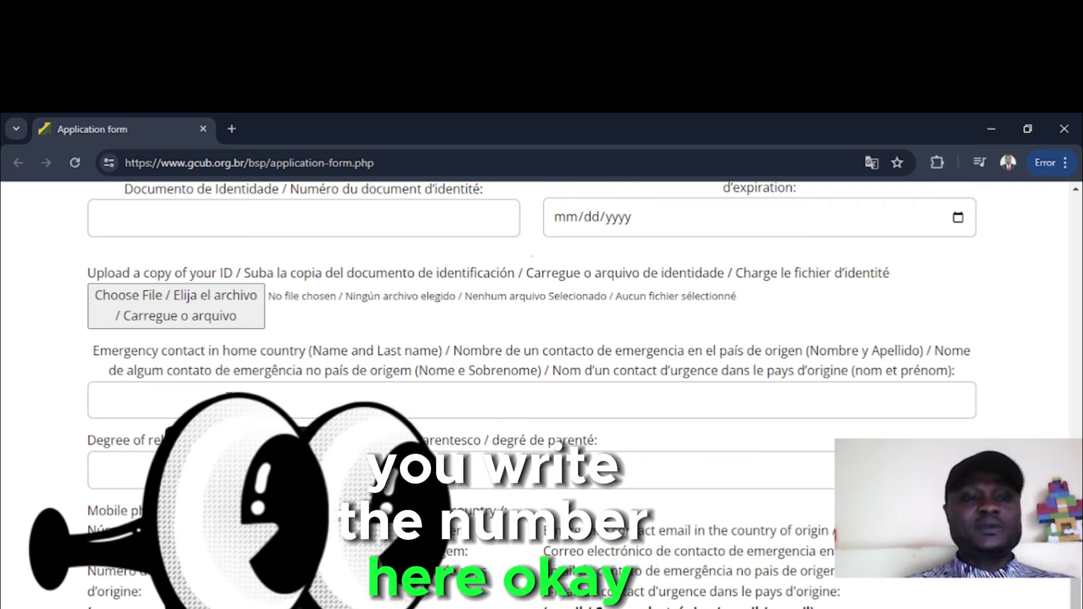
pyautogui.click(5, 513)
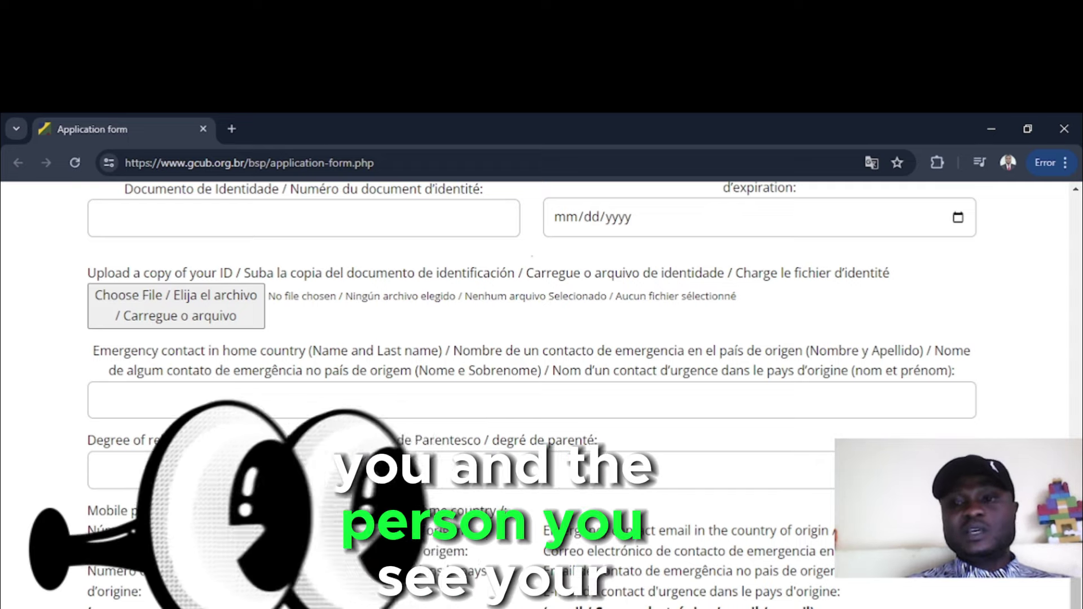
pyautogui.scroll(-1, 532, 395)
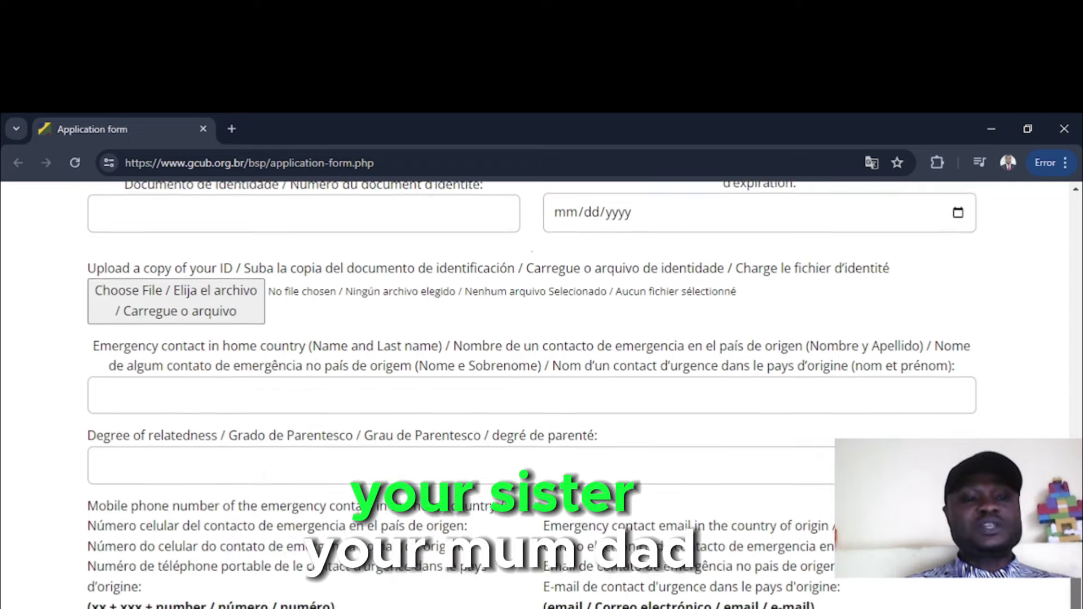
pyautogui.scroll(-1, 532, 394)
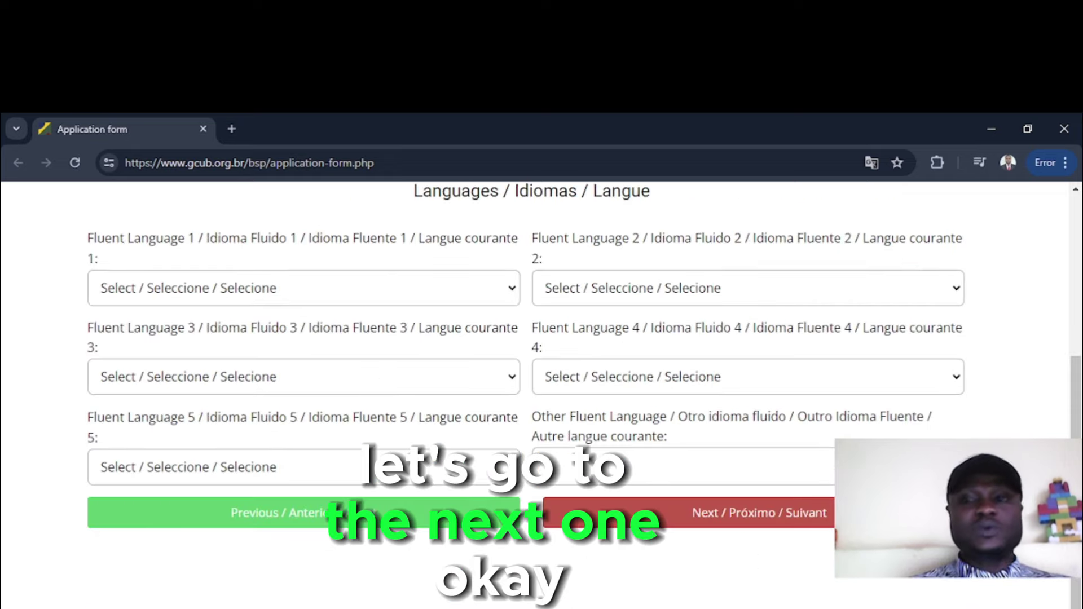
# Step: Set Fluent Language 1 to Portuguese in the Languages section
pyautogui.scroll(3, 1067, 368)
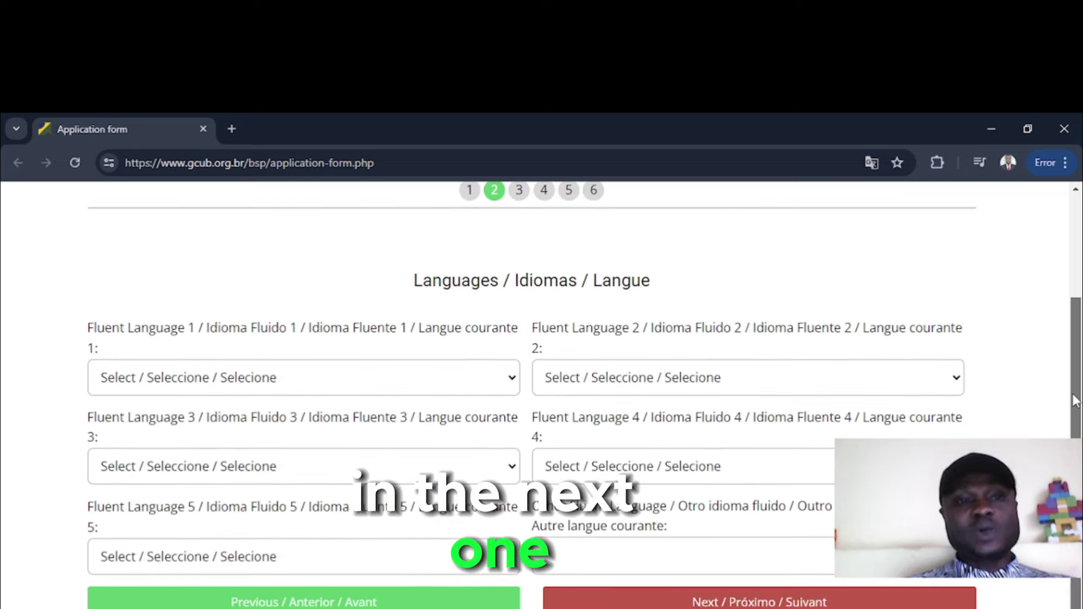
pyautogui.scroll(-2, 1066, 375)
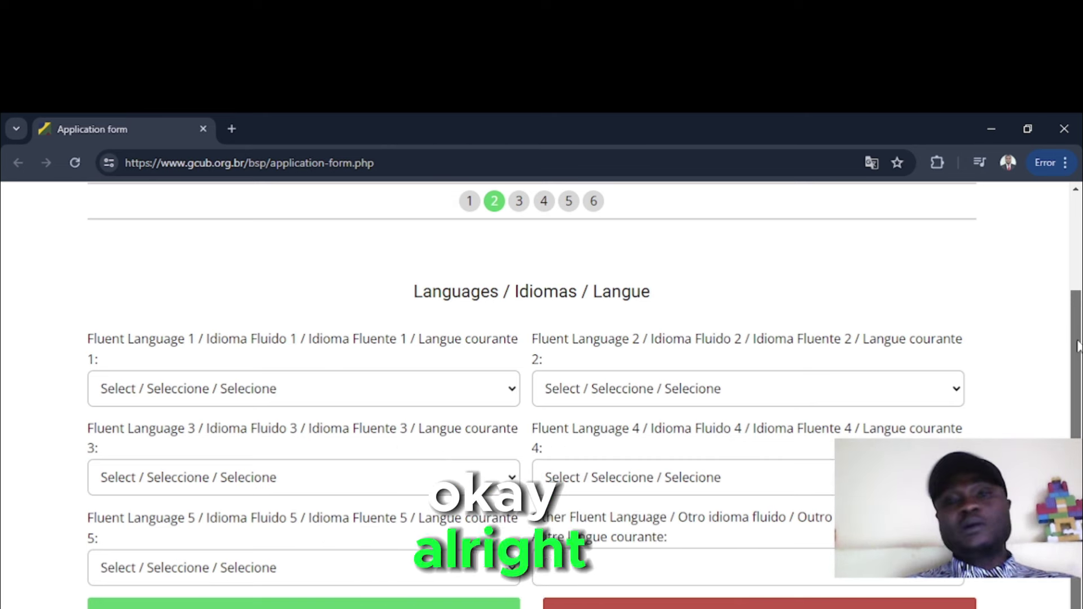
pyautogui.moveTo(1074, 346); pyautogui.dragTo(1077, 361)
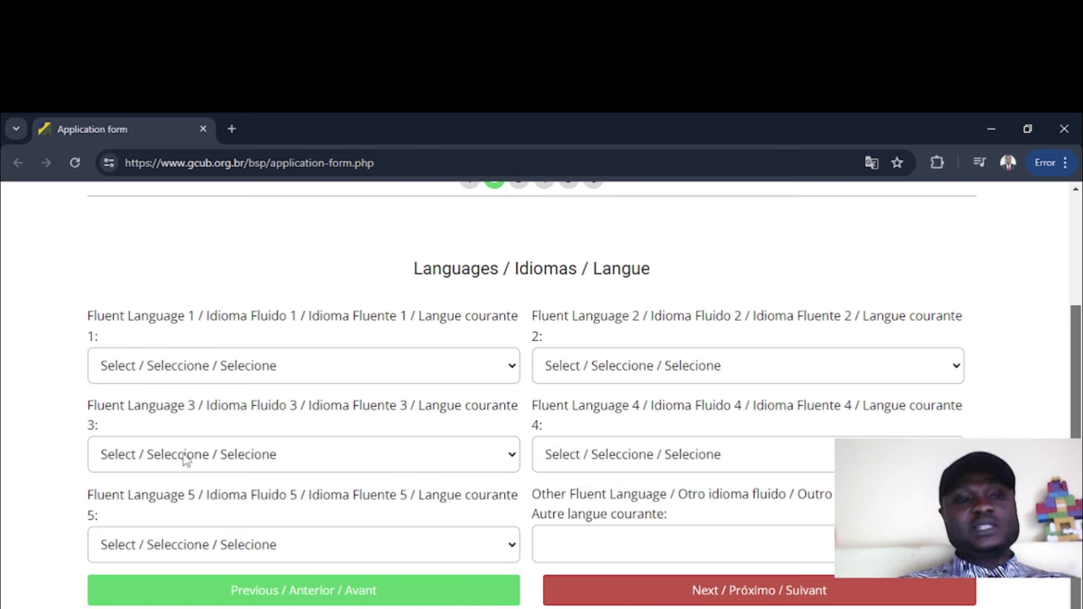
pyautogui.click(446, 378)
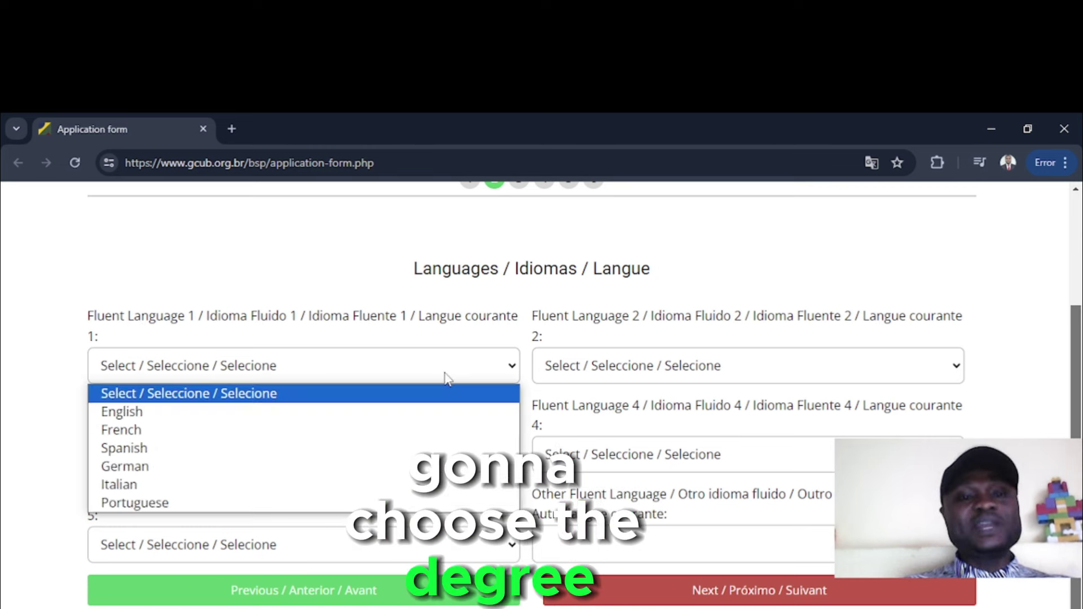
pyautogui.click(207, 417)
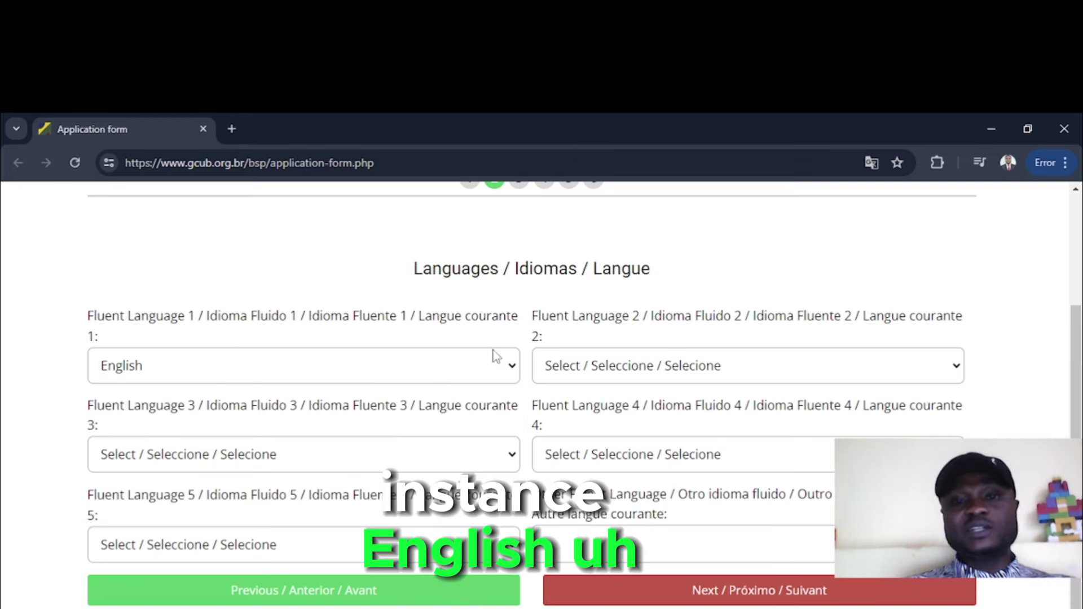
pyautogui.click(612, 368)
pyautogui.click(462, 364)
pyautogui.click(461, 364)
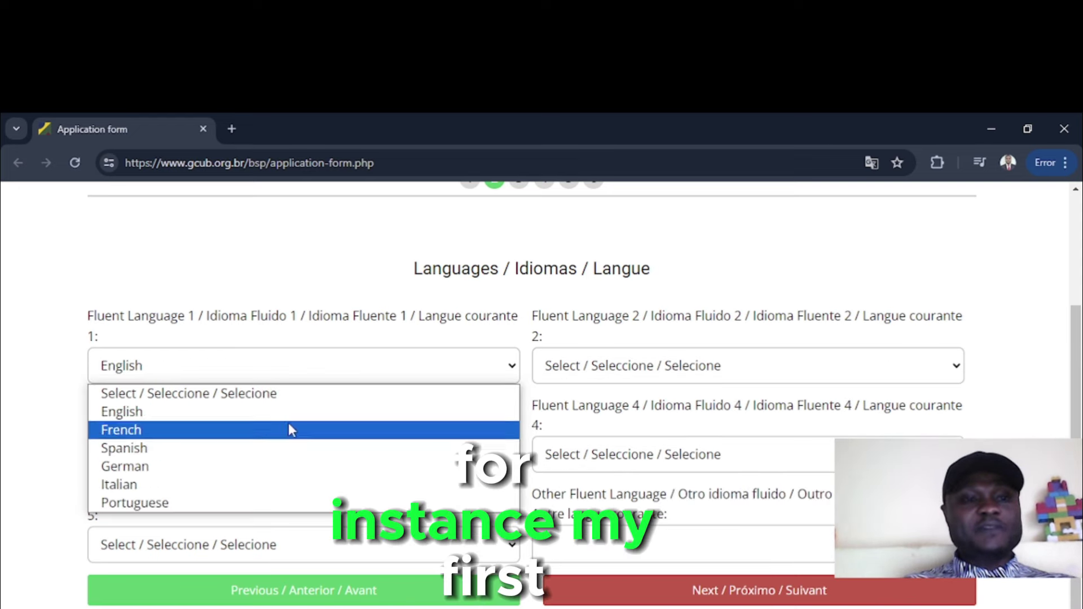
pyautogui.click(193, 503)
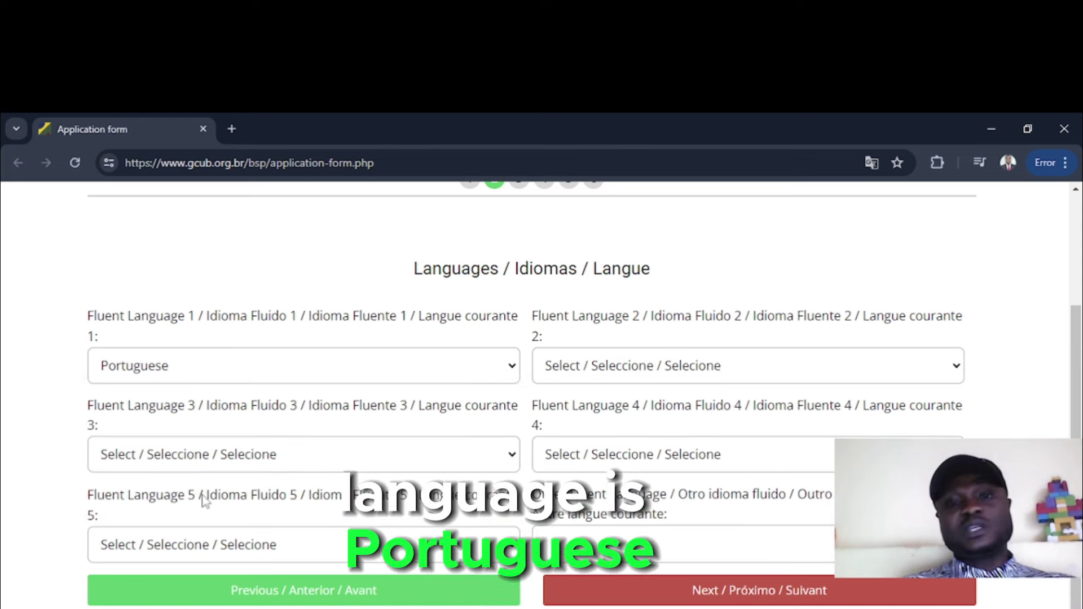
# Step: Set Fluent Language 2 to English
pyautogui.click(650, 370)
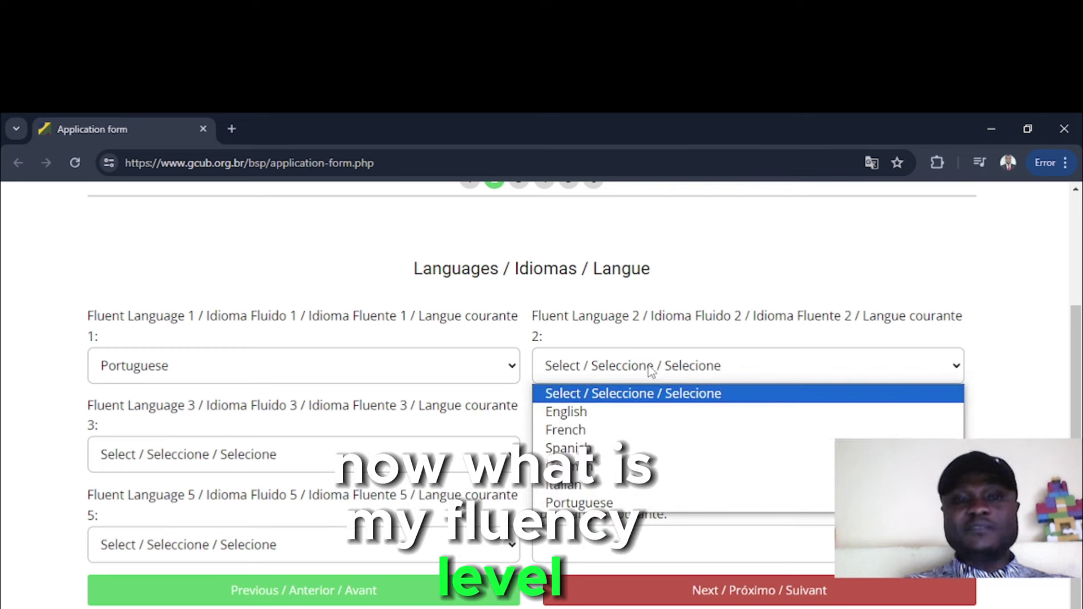
pyautogui.click(629, 375)
pyautogui.click(629, 375)
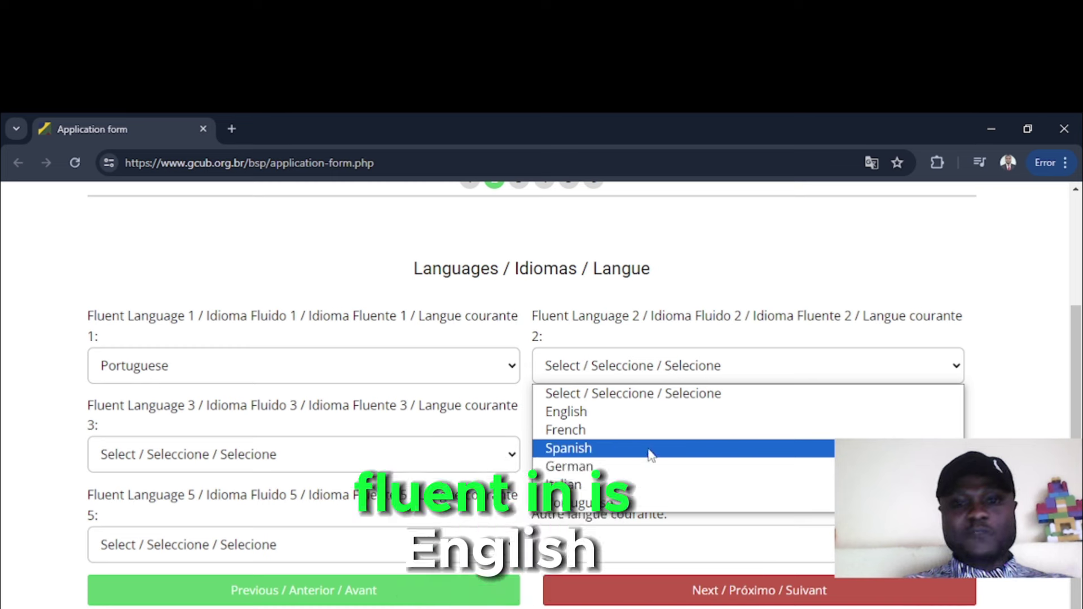
pyautogui.click(565, 413)
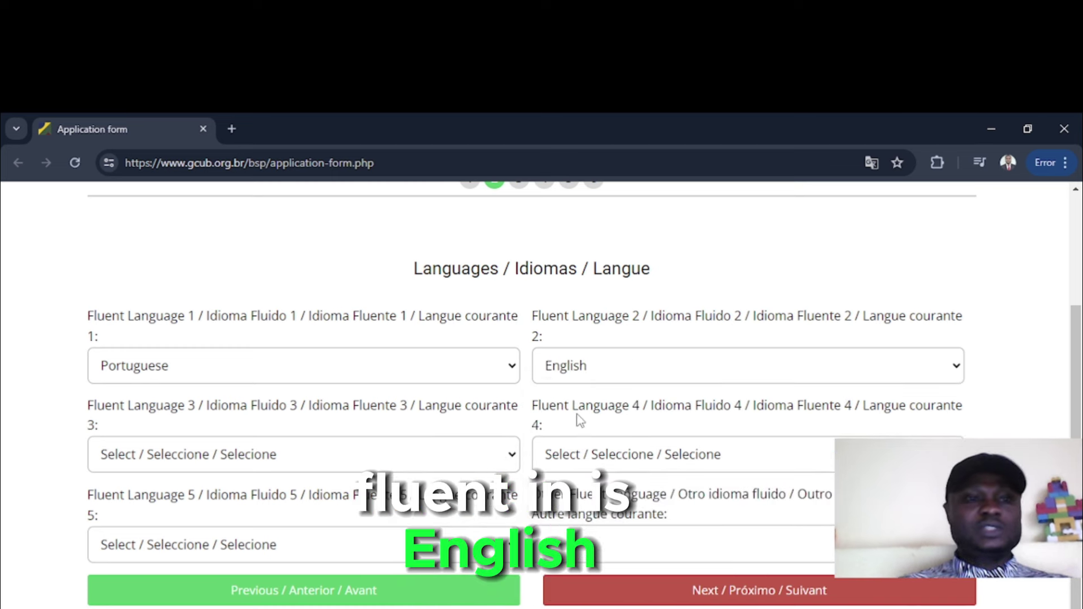
# Step: Set Fluent Language 3, Fluent Language 4 and Fluent Language 5 each to Portuguese
pyautogui.click(204, 460)
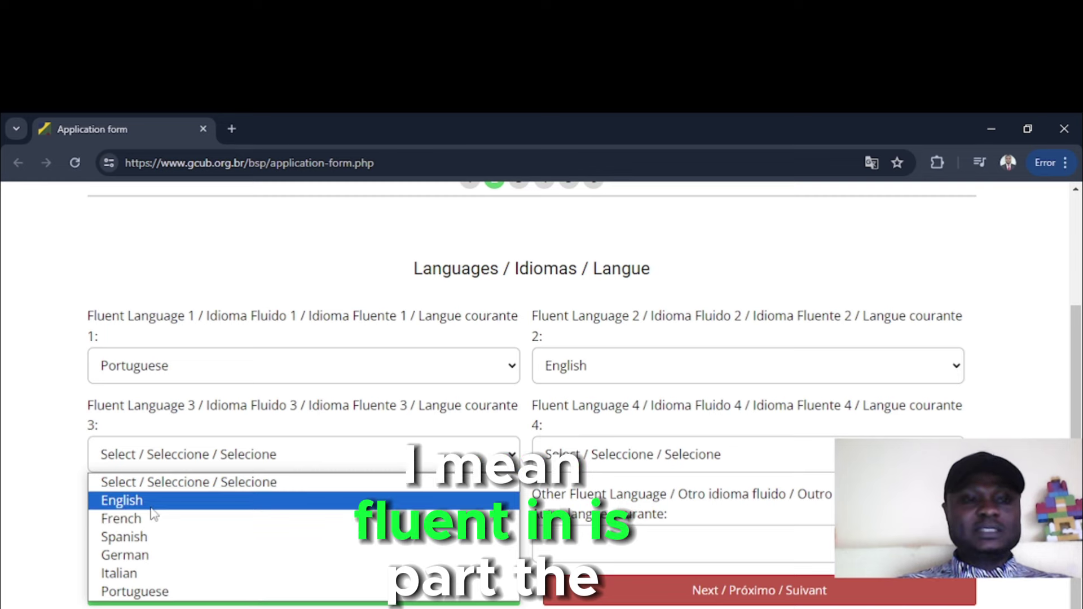
pyautogui.click(149, 595)
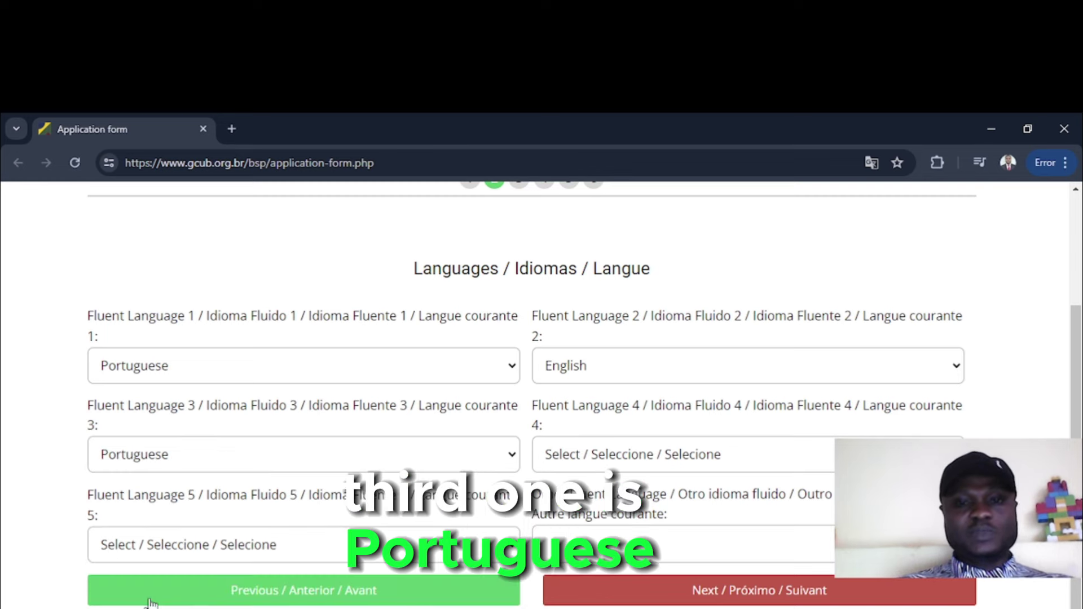
pyautogui.click(592, 457)
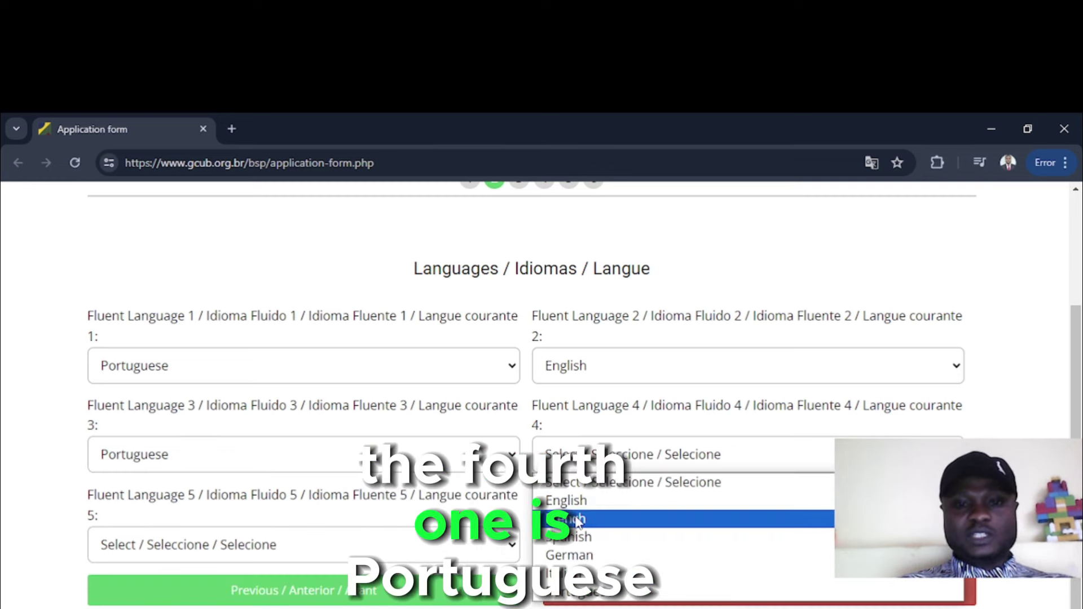
pyautogui.click(564, 592)
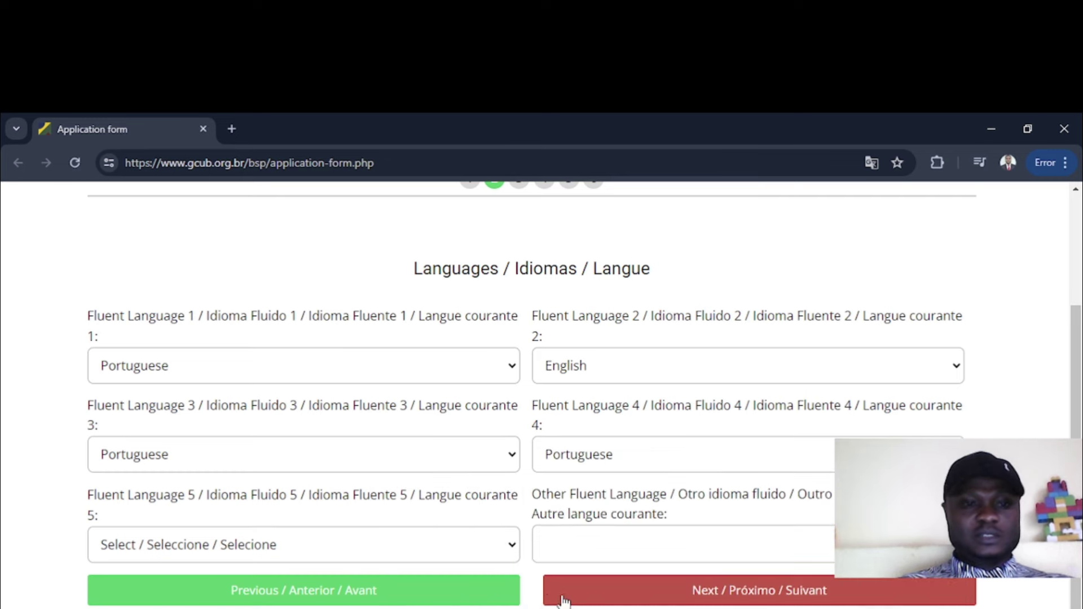
pyautogui.click(354, 557)
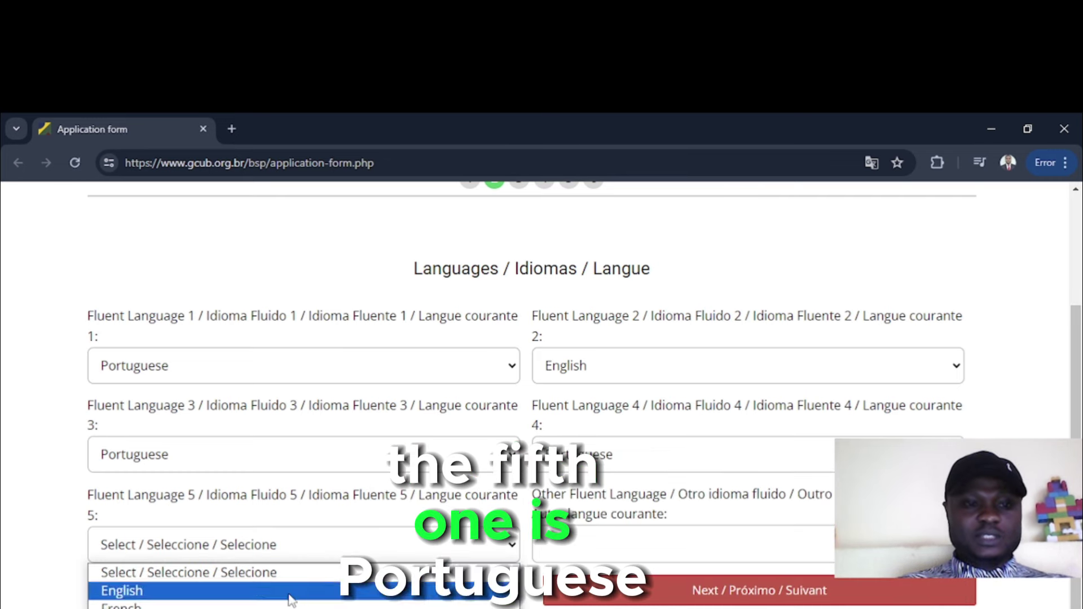
pyautogui.click(169, 607)
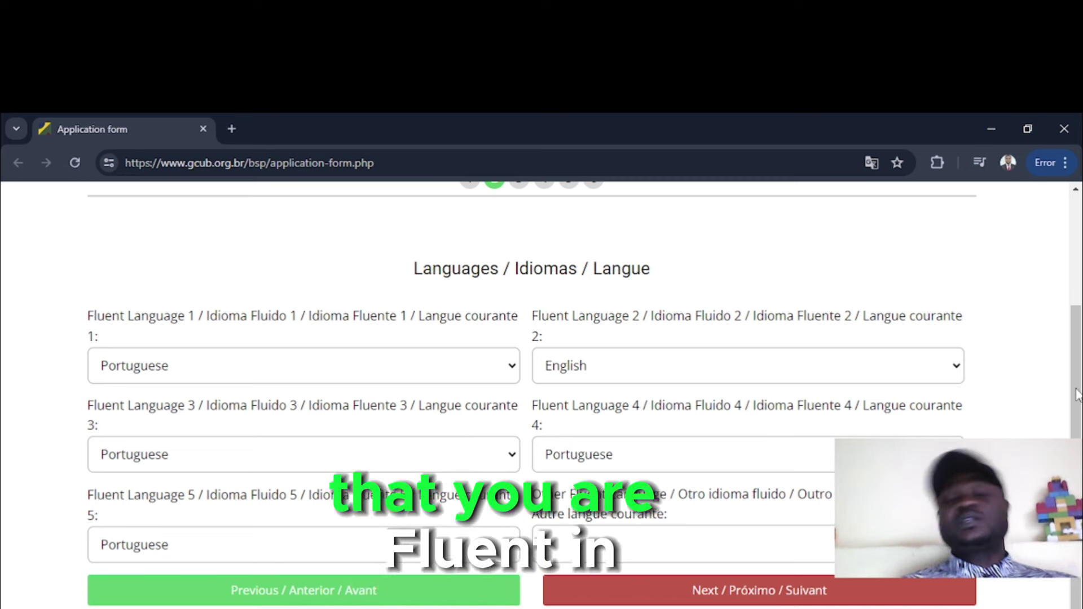
# Step: Continue from the Languages section to the Higher Education section of the application form
pyautogui.scroll(-1, 1074, 395)
pyautogui.scroll(1, 792, 570)
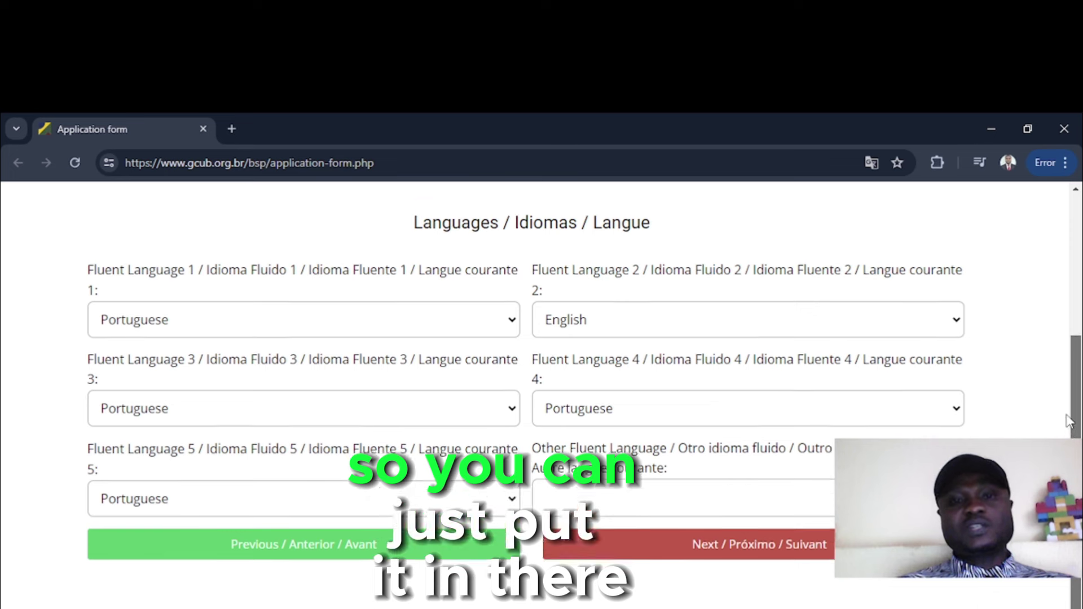
pyautogui.click(782, 572)
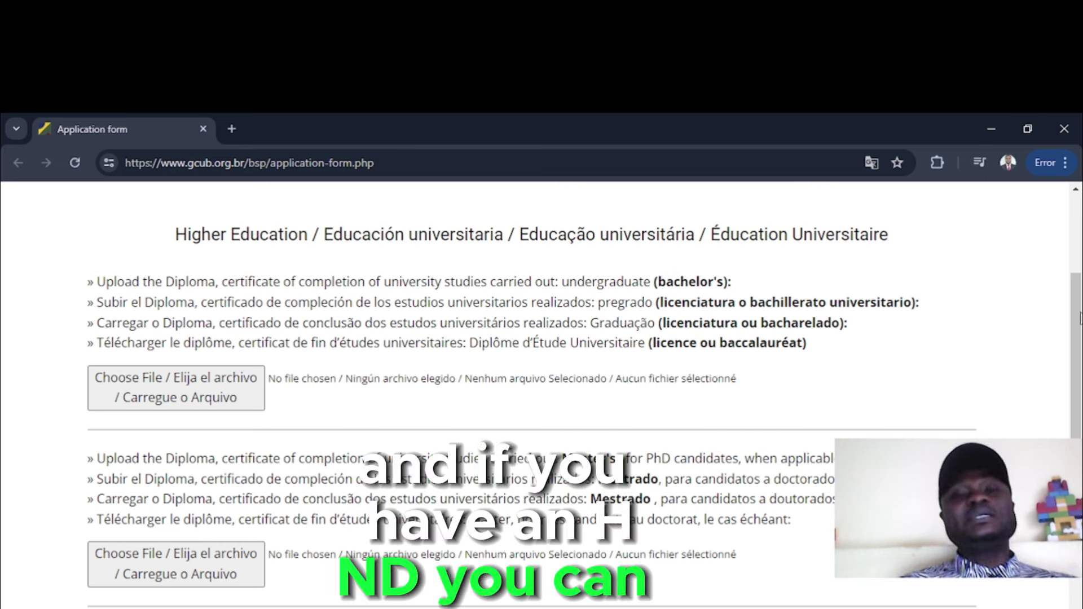
# Step: Review the Higher Education upload requirements for the bachelor's, master's and doctorate diplomas, the academic transcript and the scholarship attestation
pyautogui.moveTo(1081, 319); pyautogui.dragTo(1081, 321)
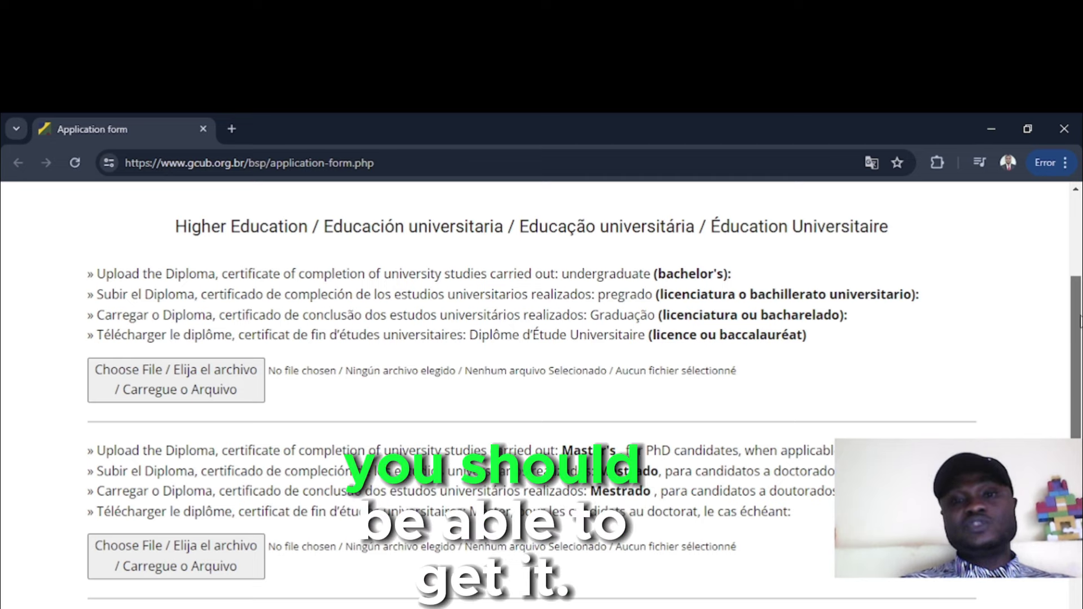
pyautogui.scroll(-2, 508, 367)
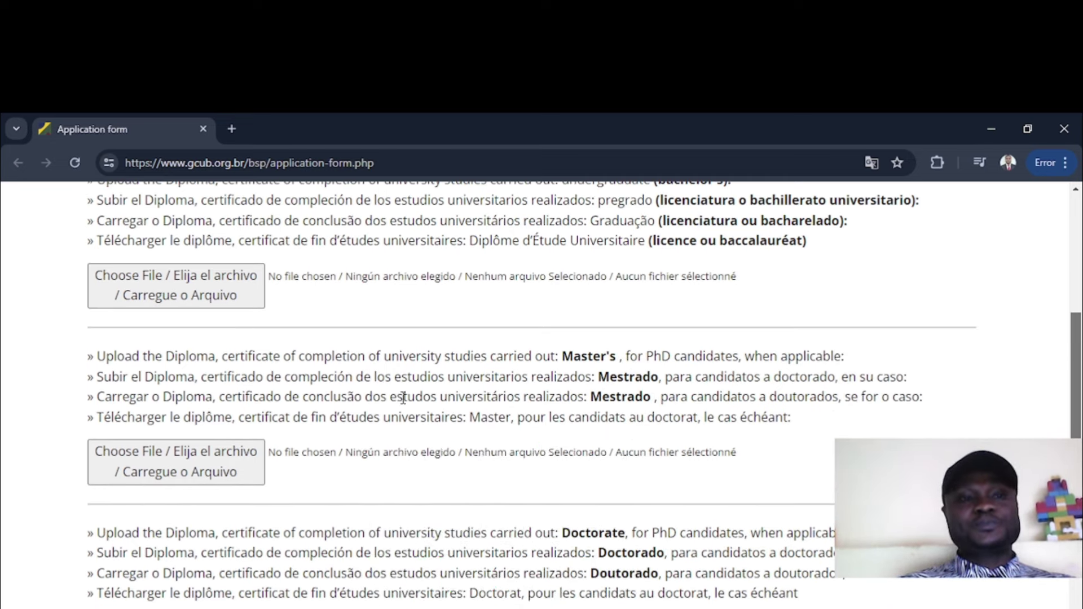
pyautogui.scroll(3, 156, 373)
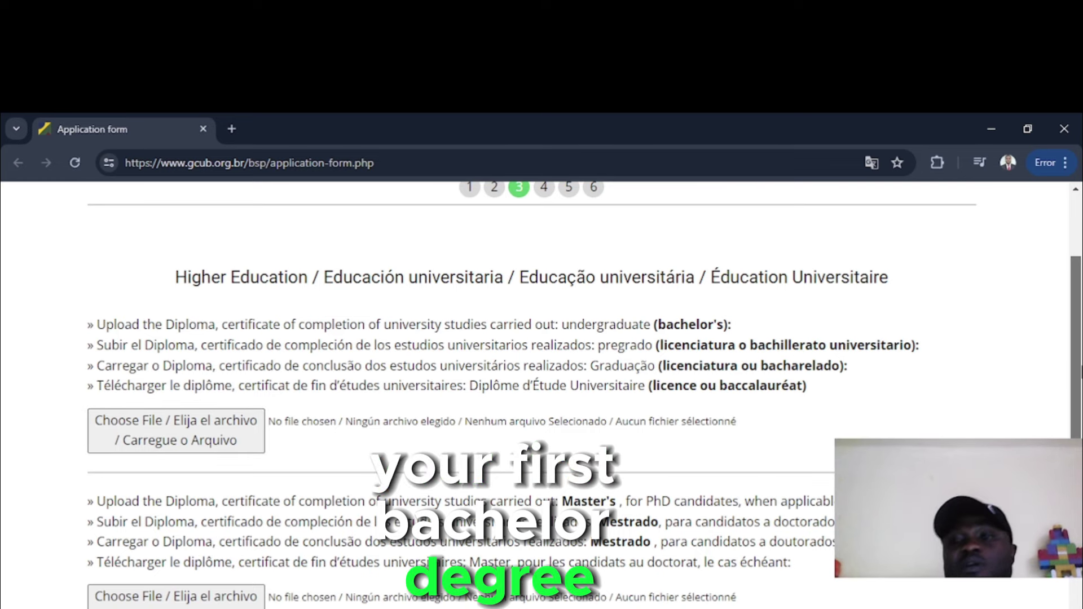
pyautogui.scroll(-3, 158, 515)
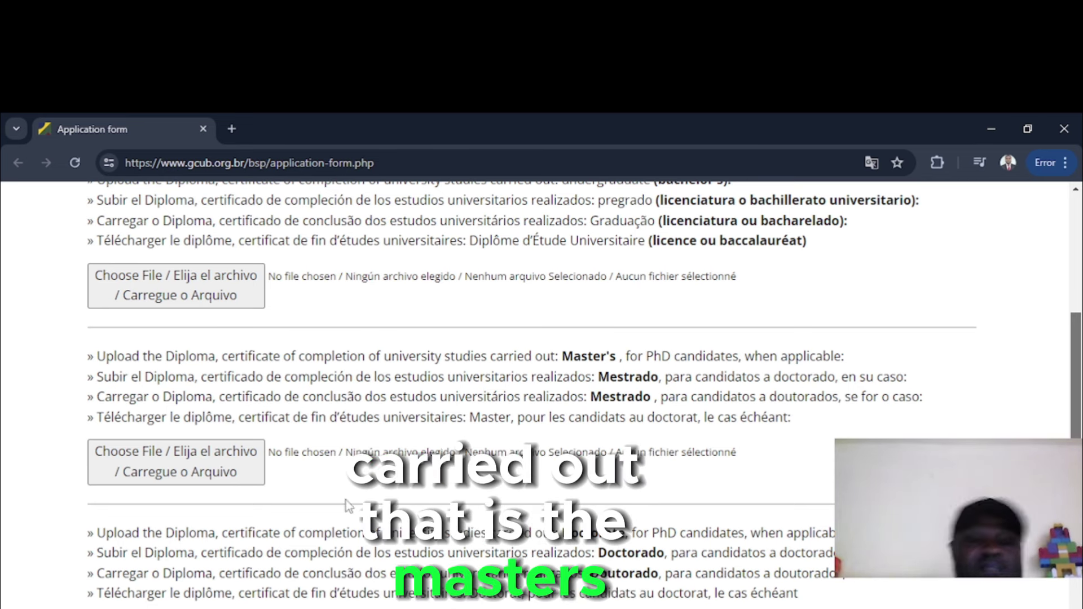
pyautogui.moveTo(1075, 418); pyautogui.dragTo(1066, 367)
pyautogui.scroll(-2, 566, 415)
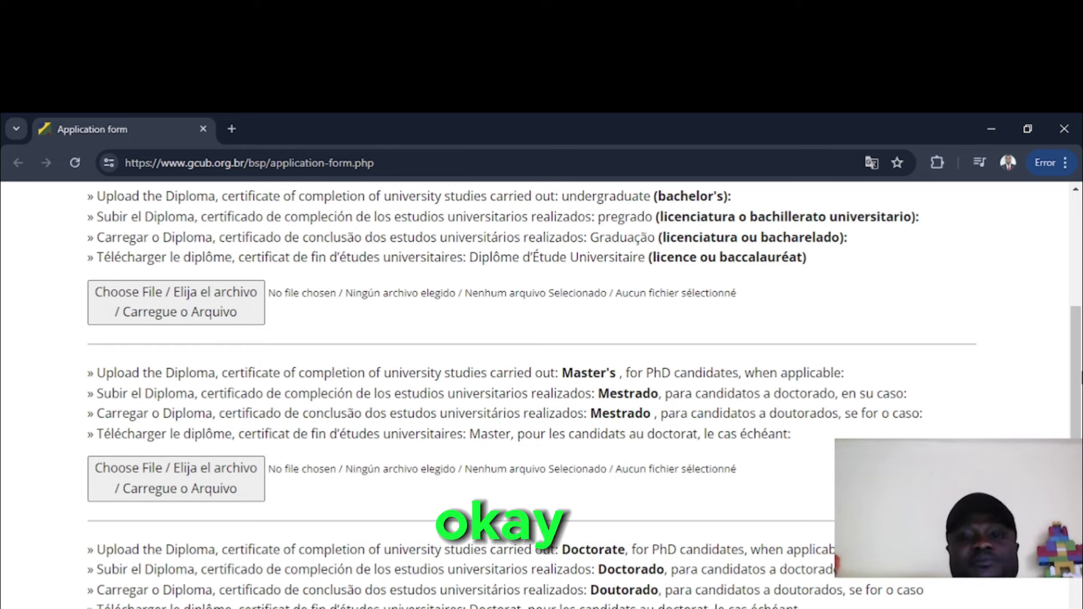
pyautogui.moveTo(1079, 387); pyautogui.dragTo(1079, 432)
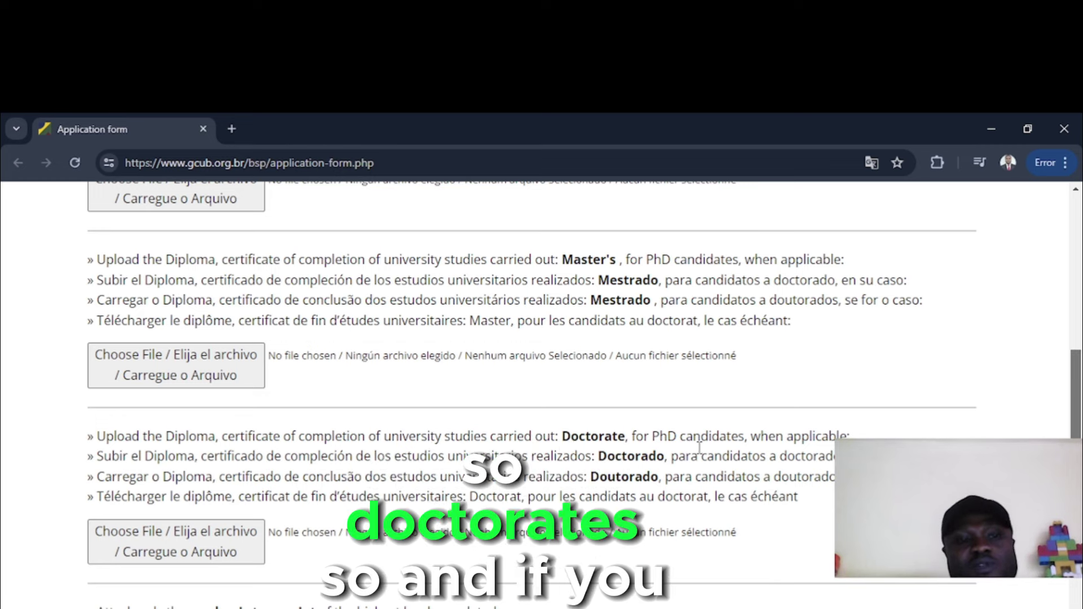
pyautogui.scroll(-1, 1079, 430)
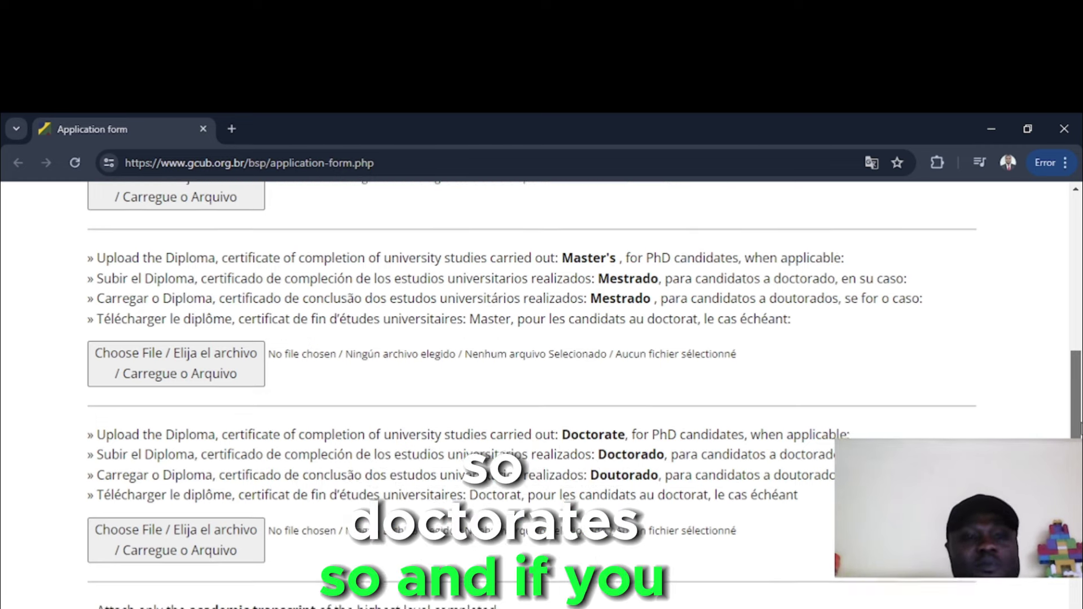
pyautogui.scroll(-1, 1079, 434)
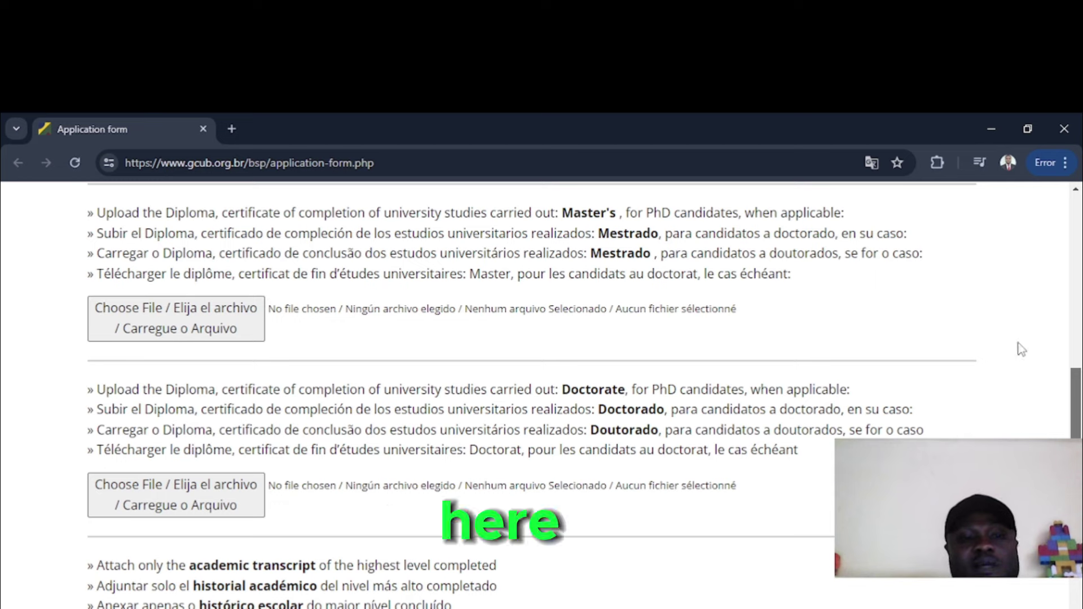
pyautogui.scroll(-3, 1022, 349)
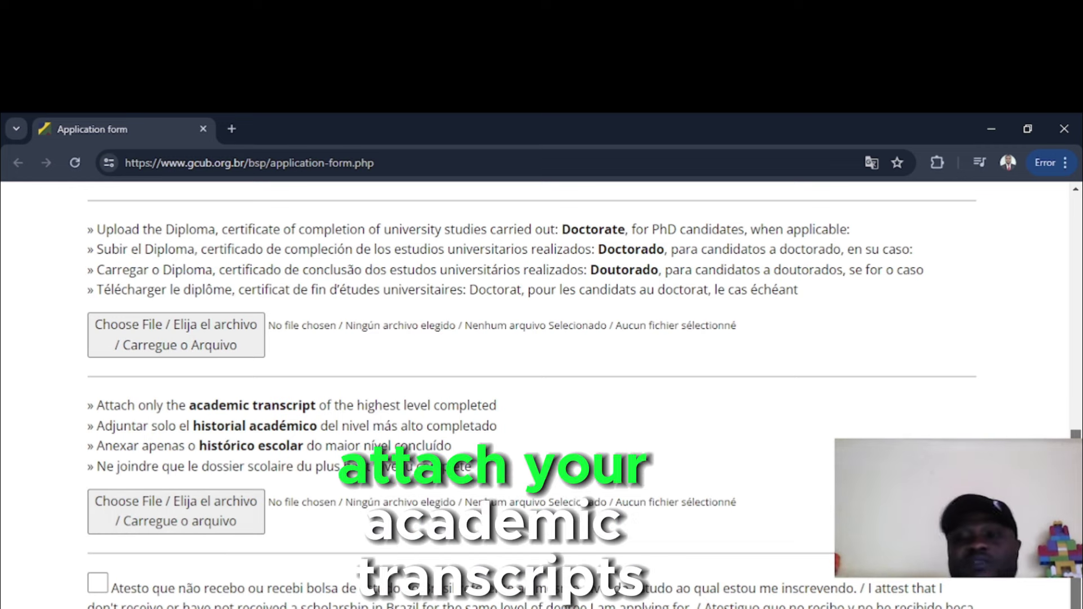
pyautogui.scroll(-3, 61, 435)
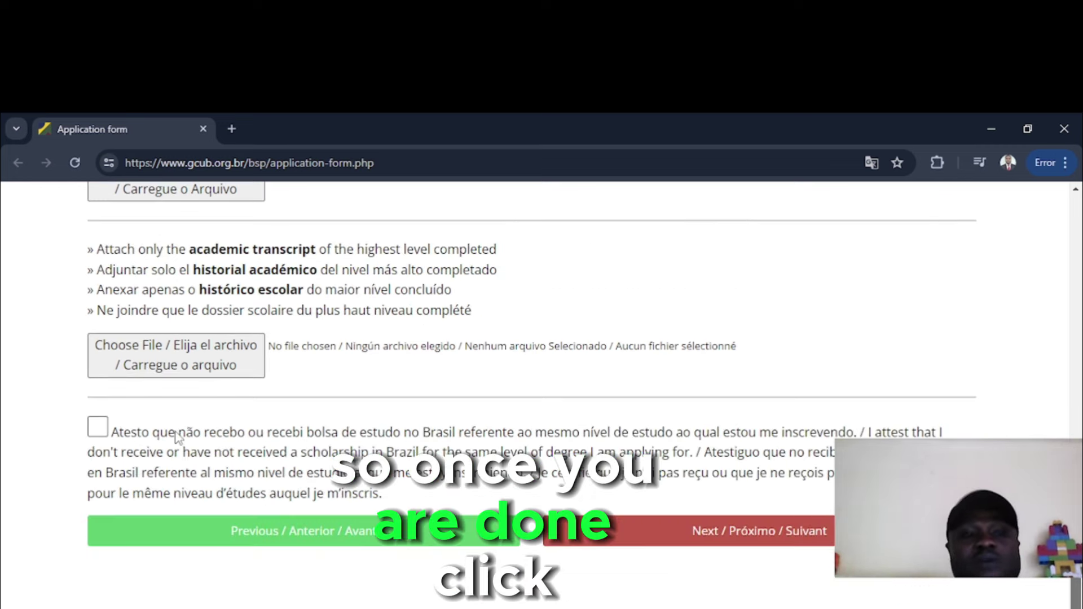
# Step: Continue from Higher Education to the Professional information section and enter TEACHER as the profession
pyautogui.click(716, 537)
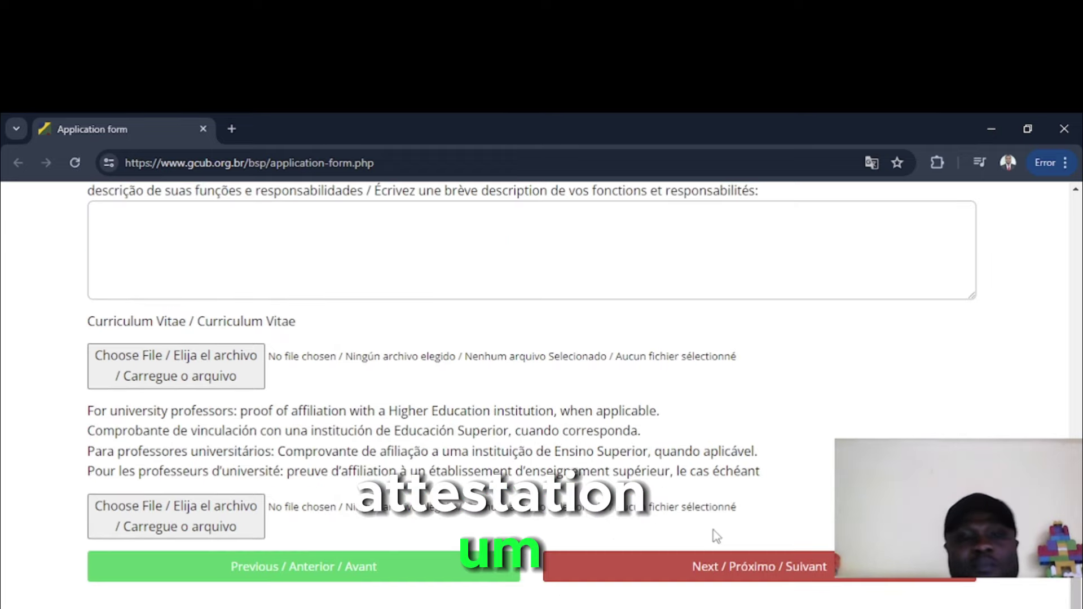
pyautogui.scroll(5, 1044, 385)
pyautogui.scroll(5, 1044, 384)
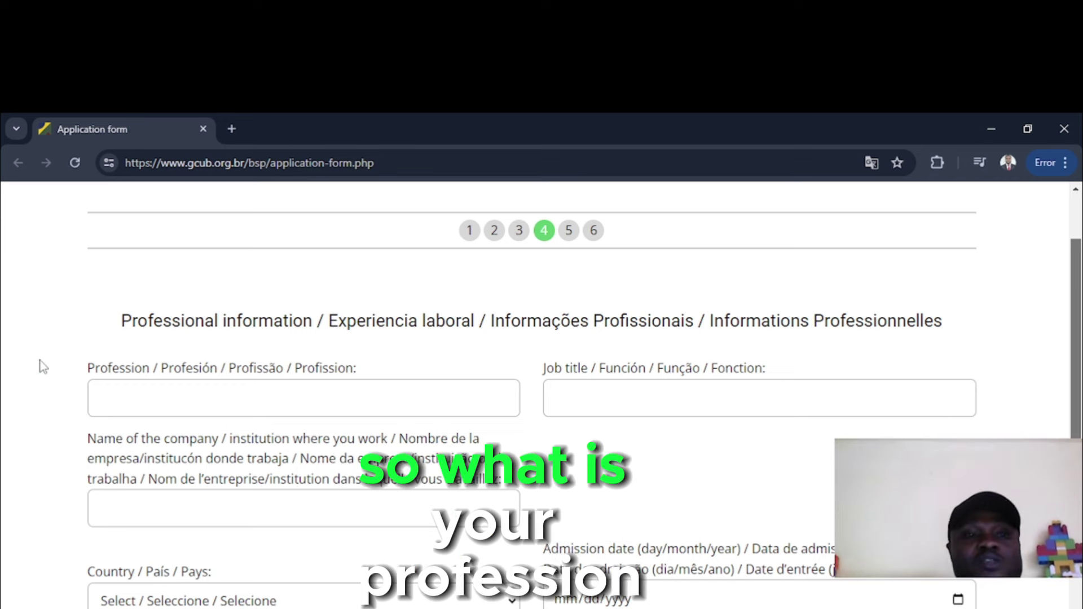
pyautogui.click(196, 397)
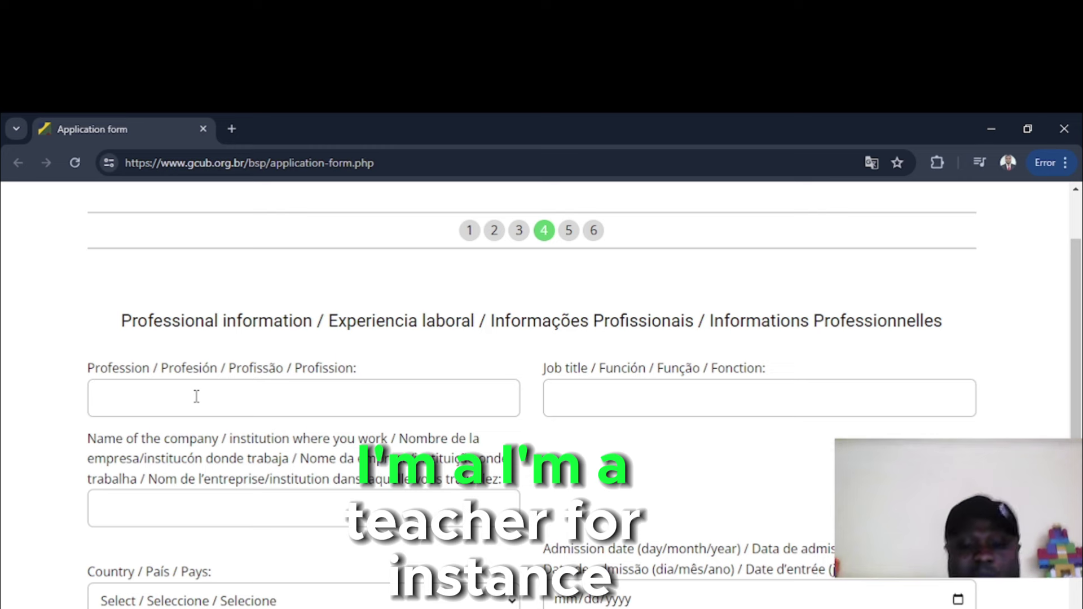
pyautogui.write('TEACHER')
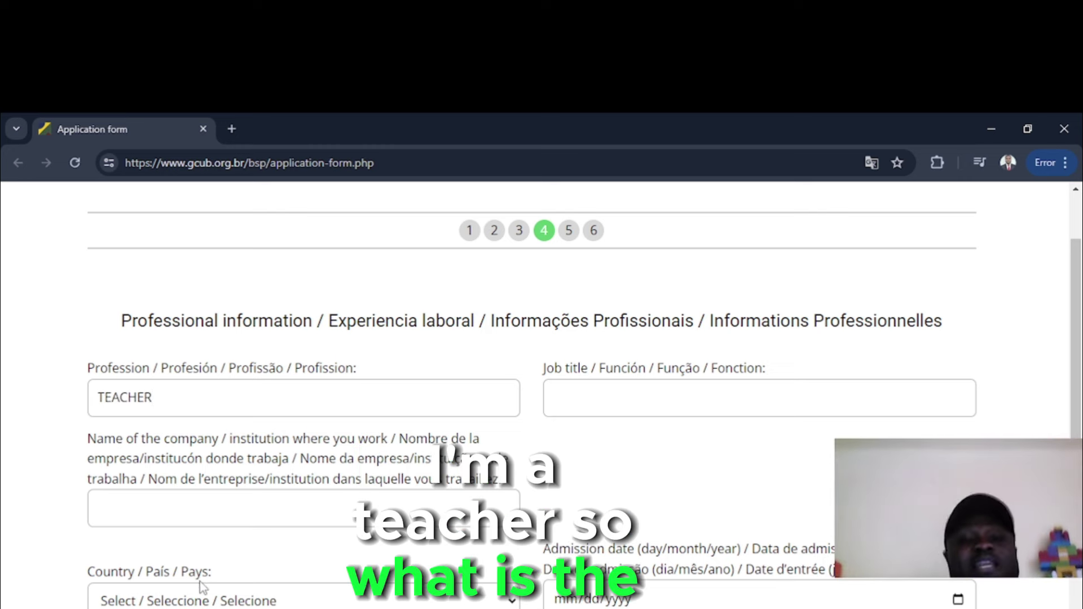
# Step: Enter BROOKE'S STONE UNIVERSITY as the name of the company or institution of employment
pyautogui.click(128, 507)
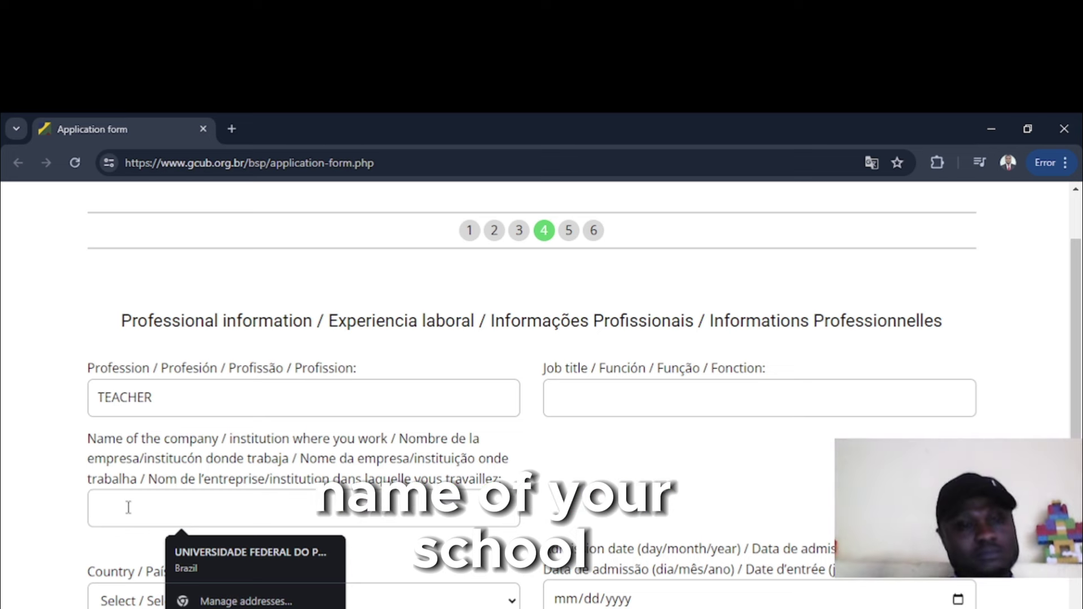
pyautogui.write('BROOK')
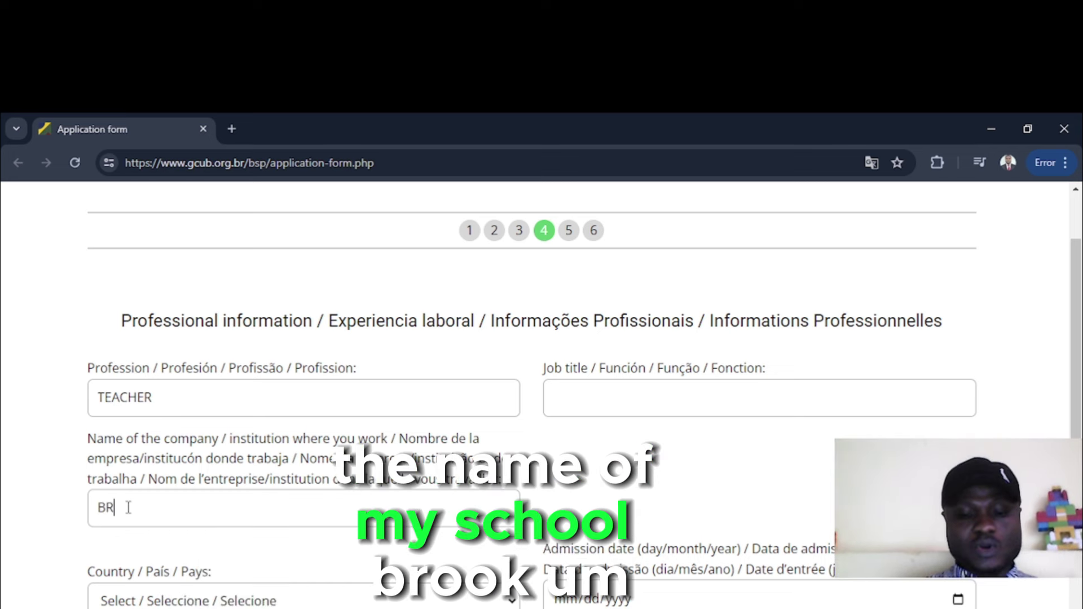
pyautogui.press('BackSpace')
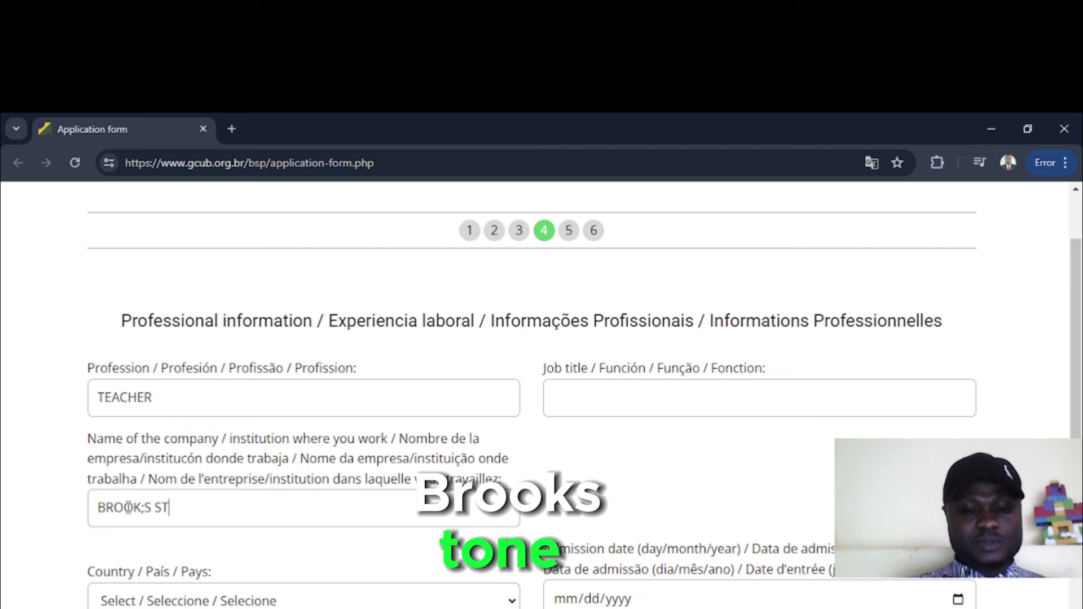
pyautogui.write('ONE')
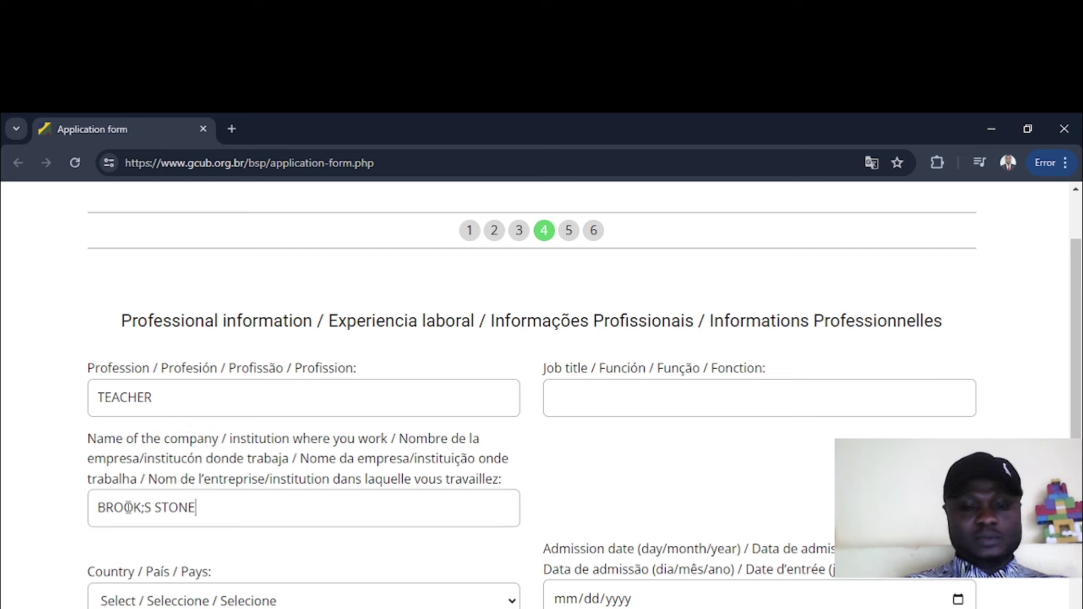
pyautogui.press('BackSpace')
pyautogui.press('BackSpace')
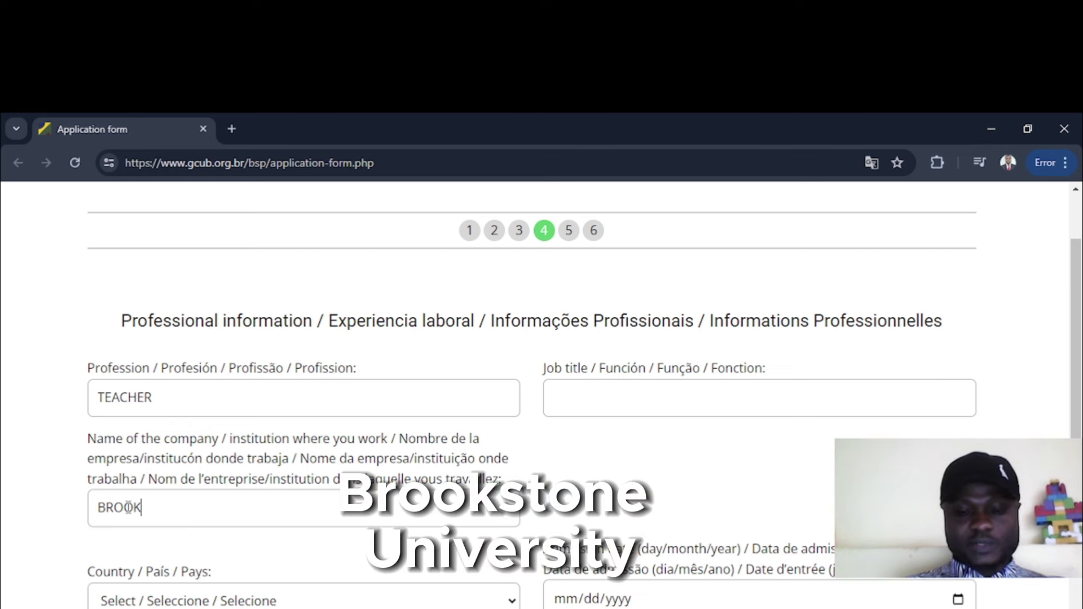
pyautogui.write("'E S")
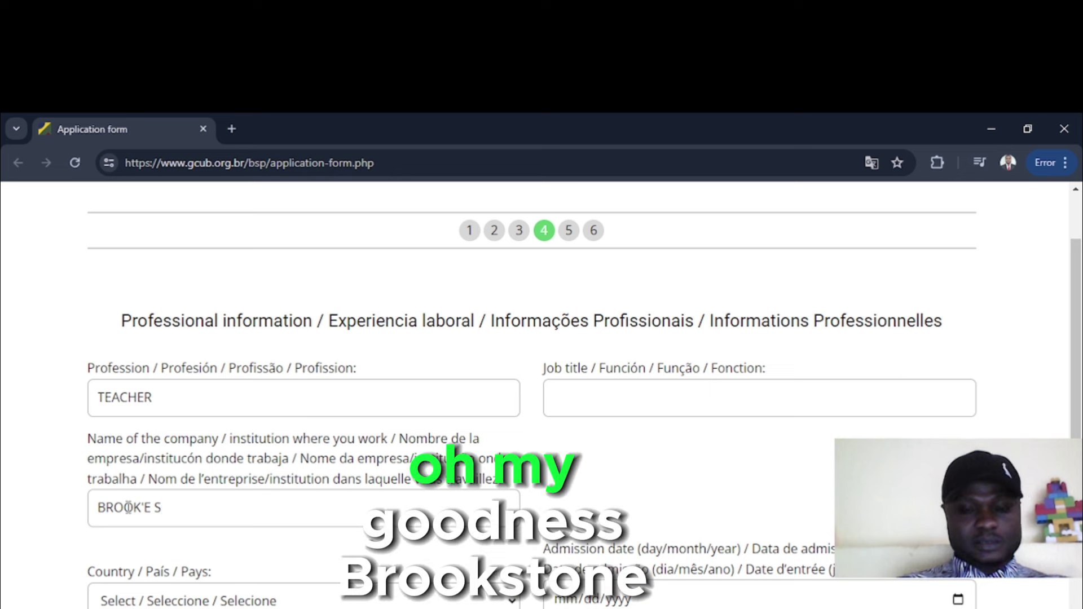
pyautogui.press('BackSpace')
pyautogui.press('BackSpace')
pyautogui.press('BackSpace')
pyautogui.press('BackSpace')
pyautogui.write("E'")
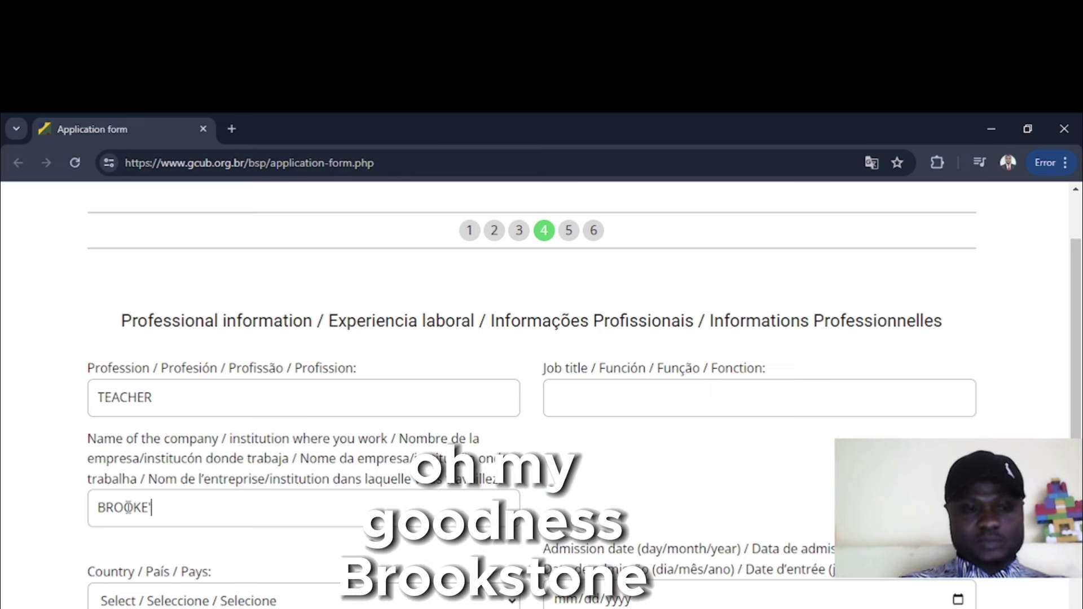
pyautogui.write('S STONE ')
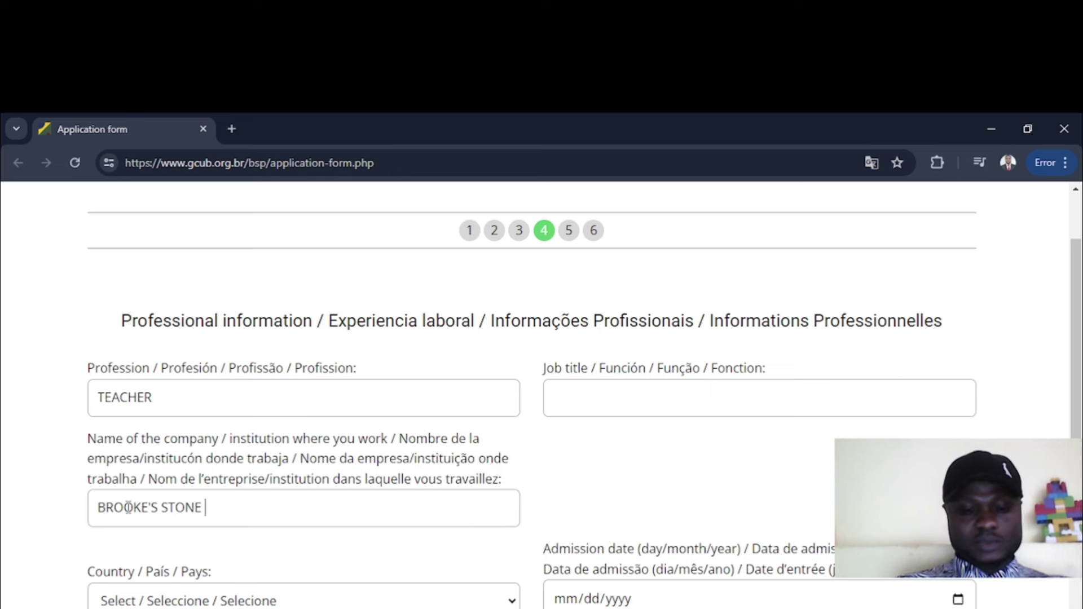
pyautogui.write('UNIVERSITY')
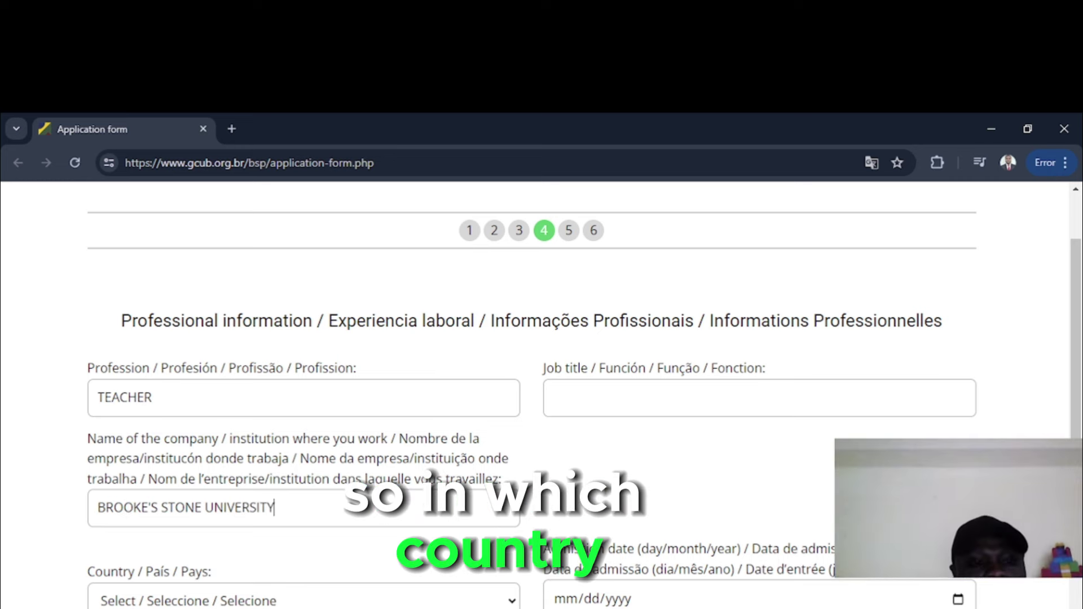
# Step: Set the employer's country to Angola and answer Yes to being a professor in a higher education establishment
pyautogui.click(282, 600)
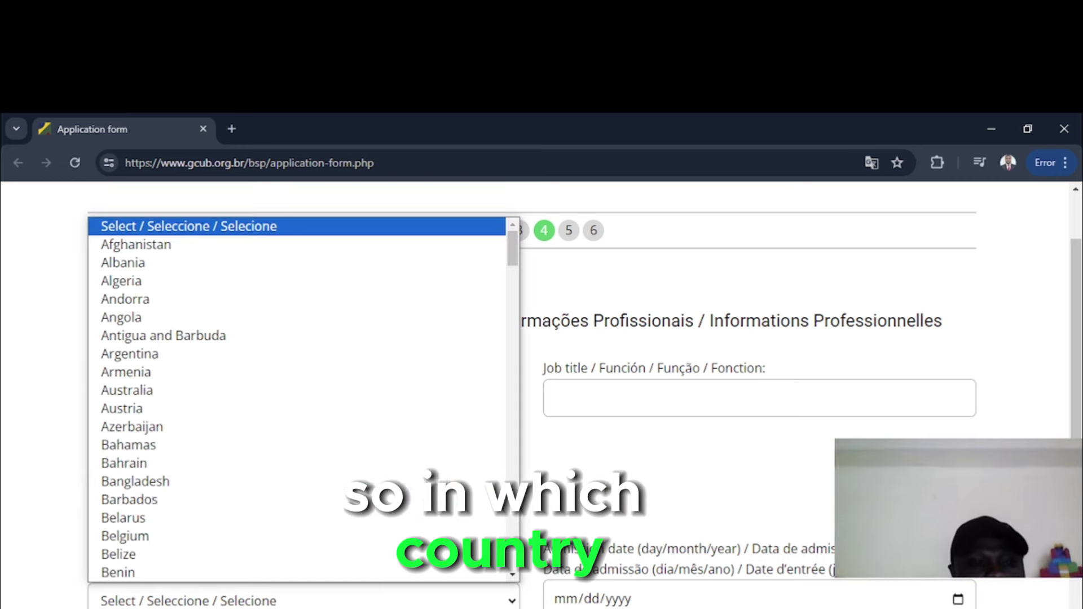
pyautogui.click(261, 322)
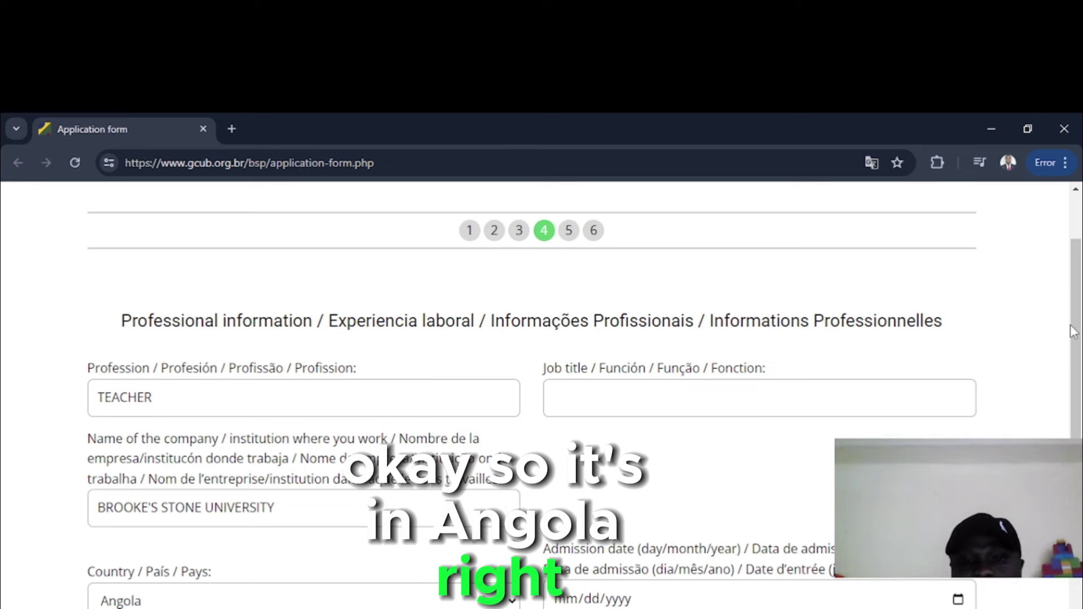
pyautogui.scroll(-3, 956, 422)
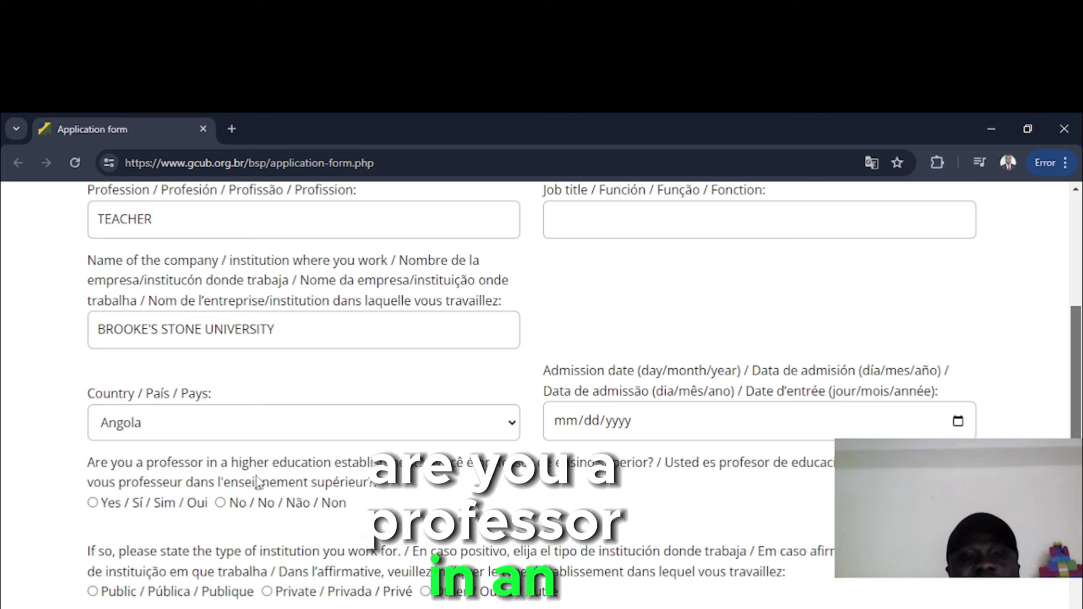
pyautogui.click(93, 503)
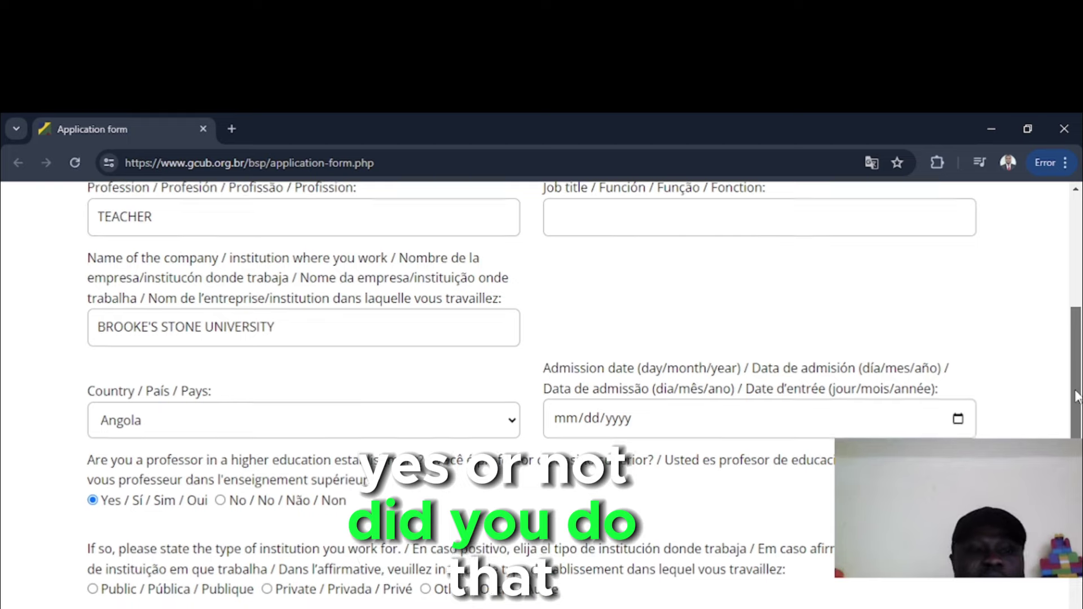
# Step: Review the institution type, roles description, Curriculum Vitae and university professors' proof of affiliation fields in the Professional information section
pyautogui.scroll(-2, 241, 408)
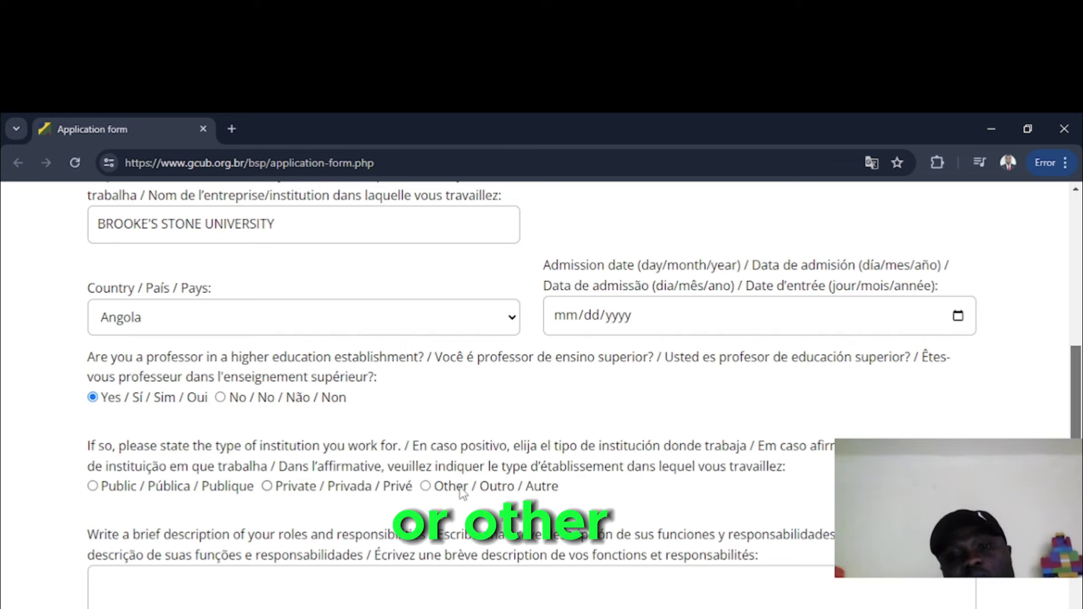
pyautogui.scroll(-2, 911, 422)
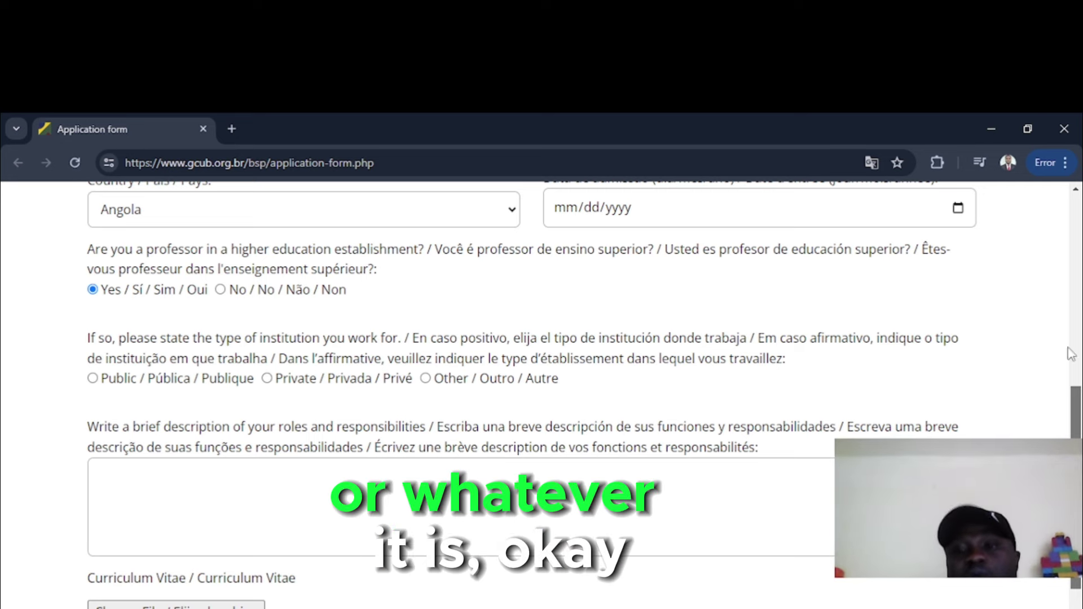
pyautogui.scroll(-1, 817, 285)
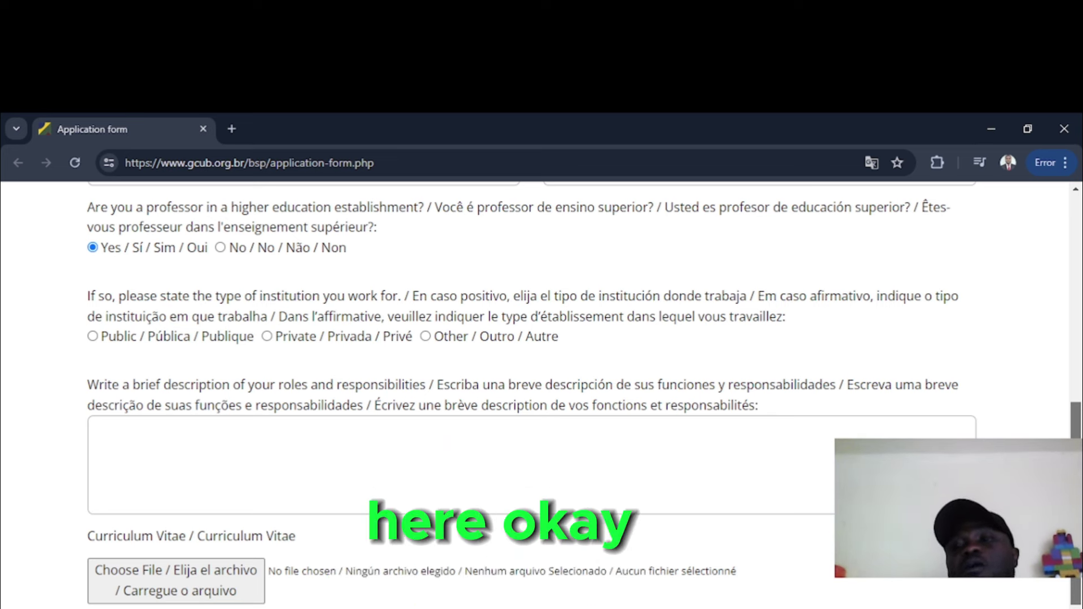
pyautogui.scroll(-3, 584, 395)
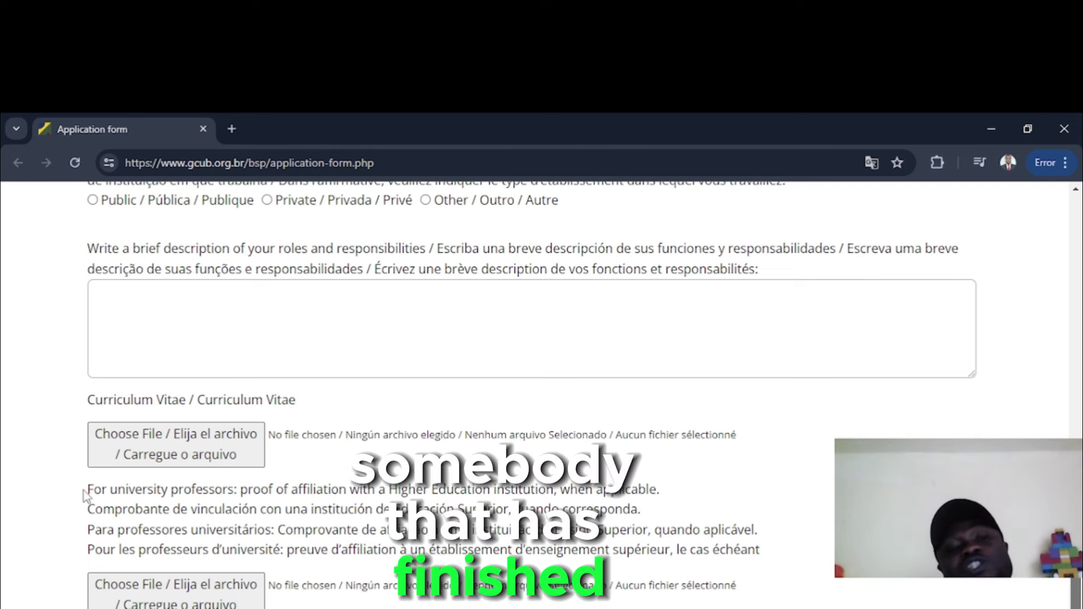
pyautogui.moveTo(87, 490); pyautogui.dragTo(349, 486)
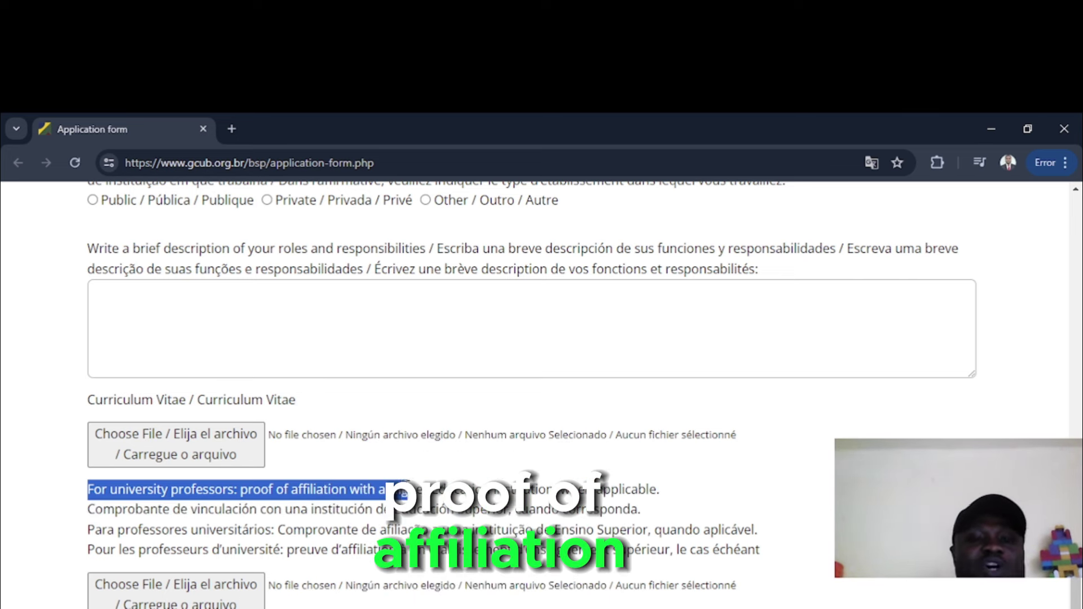
pyautogui.moveTo(404, 494); pyautogui.dragTo(561, 490)
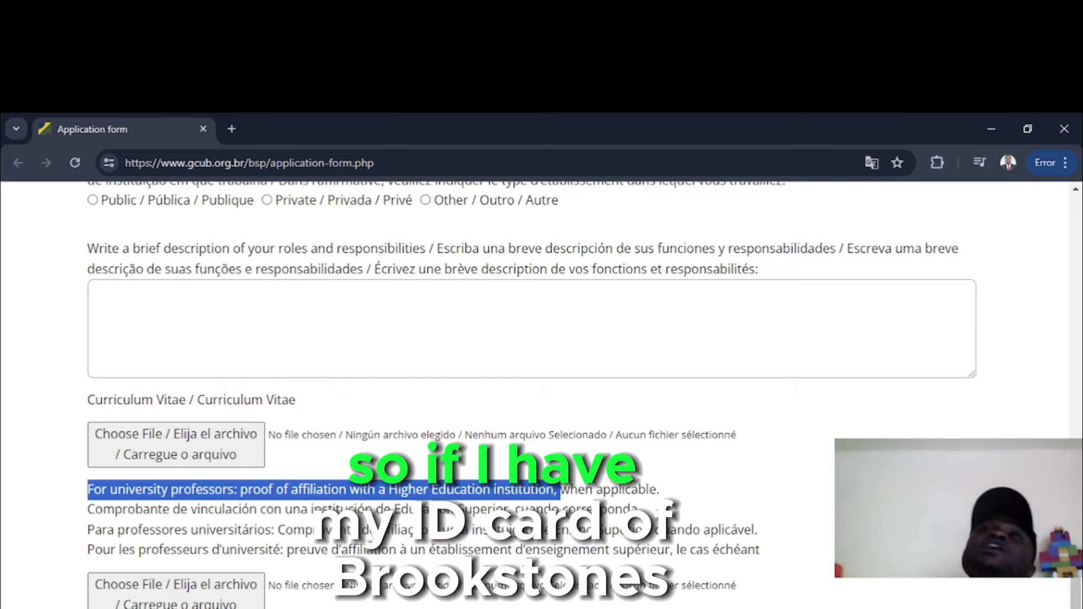
pyautogui.scroll(6, 1042, 361)
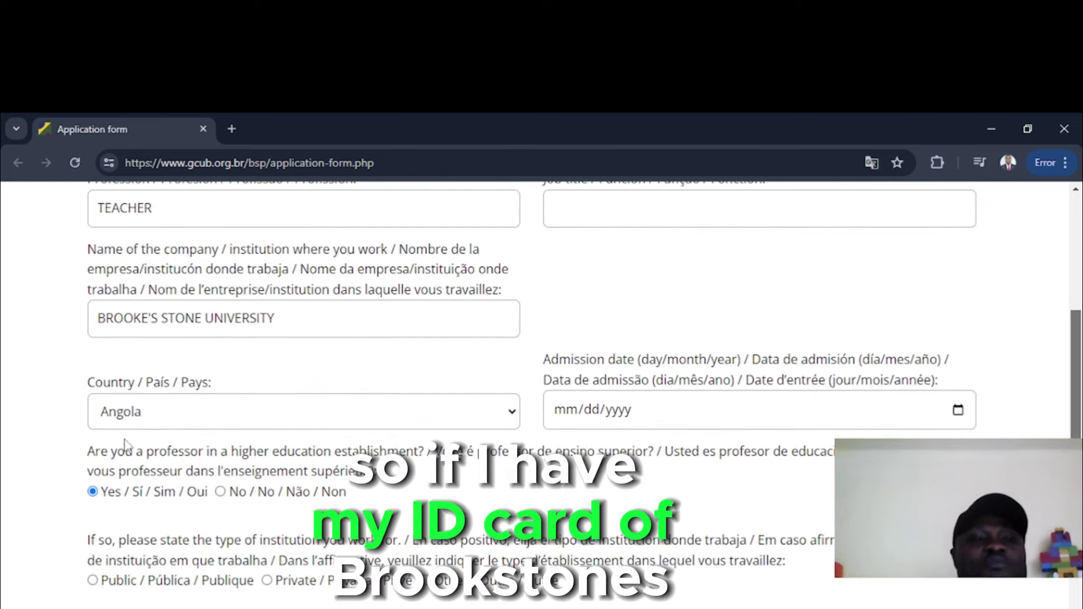
pyautogui.scroll(-8, 584, 395)
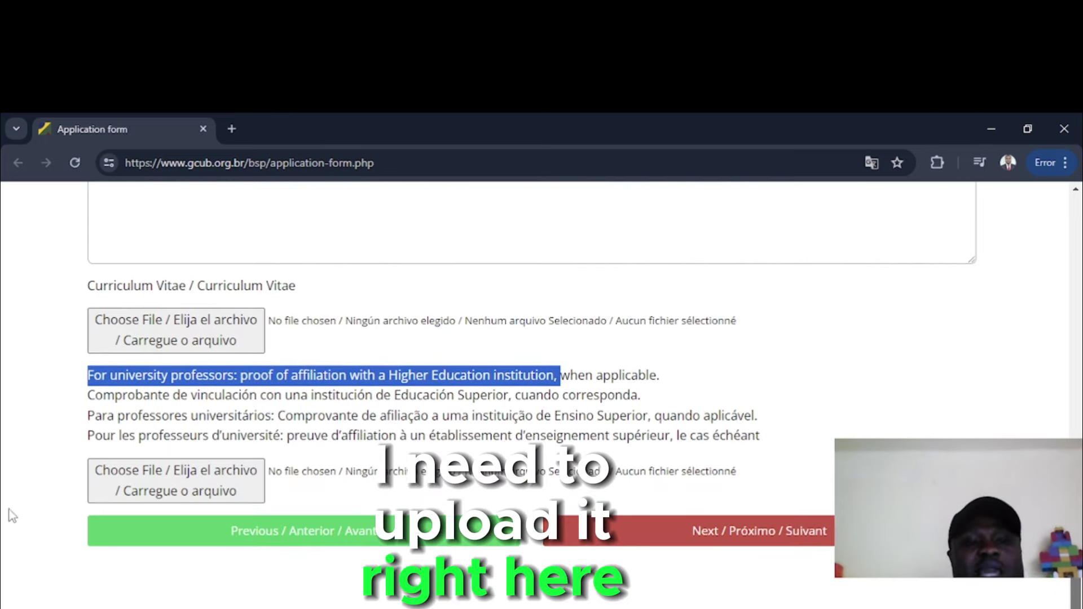
# Step: Continue from Professional information to the Choice of universities and courses section and examine the instruction on how many universities a candidate can apply to
pyautogui.click(814, 541)
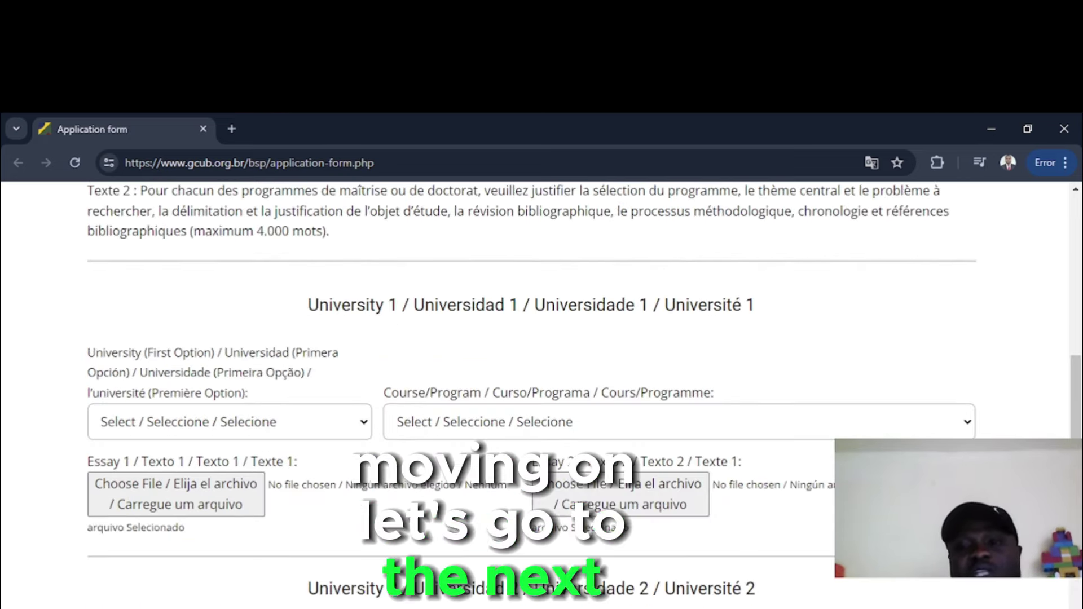
pyautogui.moveTo(1078, 425); pyautogui.dragTo(1068, 295)
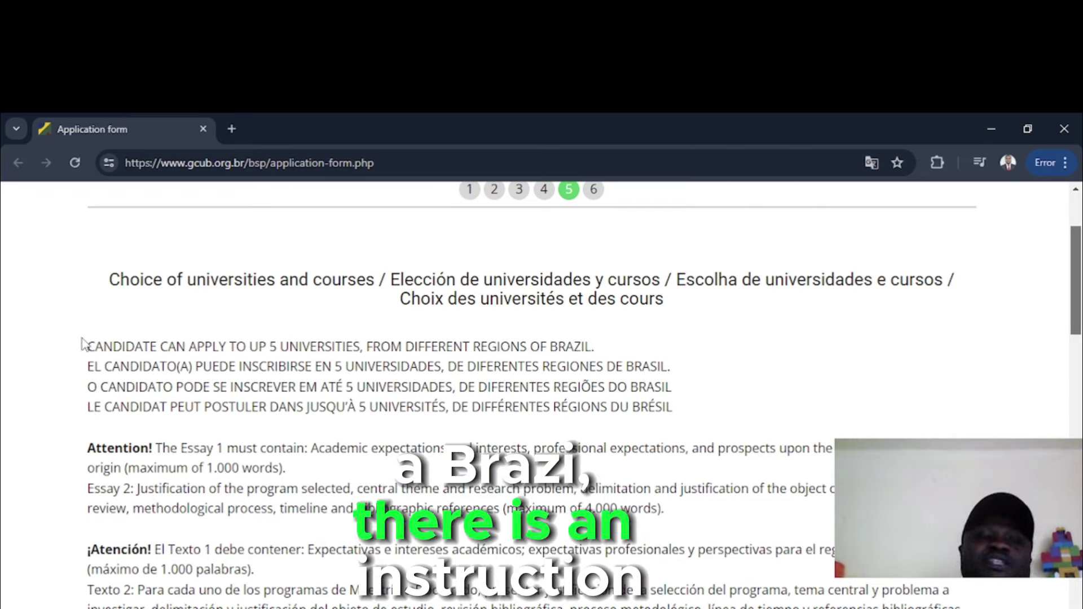
pyautogui.moveTo(86, 346); pyautogui.dragTo(567, 344)
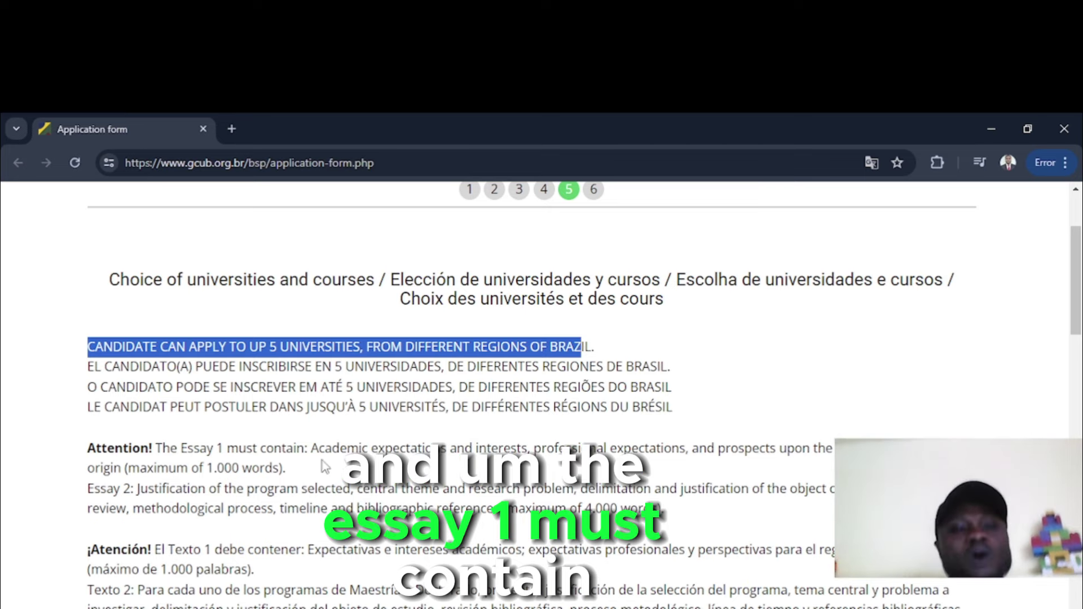
# Step: Examine the content requirements for Essay 1 and Essay 2, including the program justification, central theme and research problem
pyautogui.moveTo(292, 452); pyautogui.dragTo(458, 481)
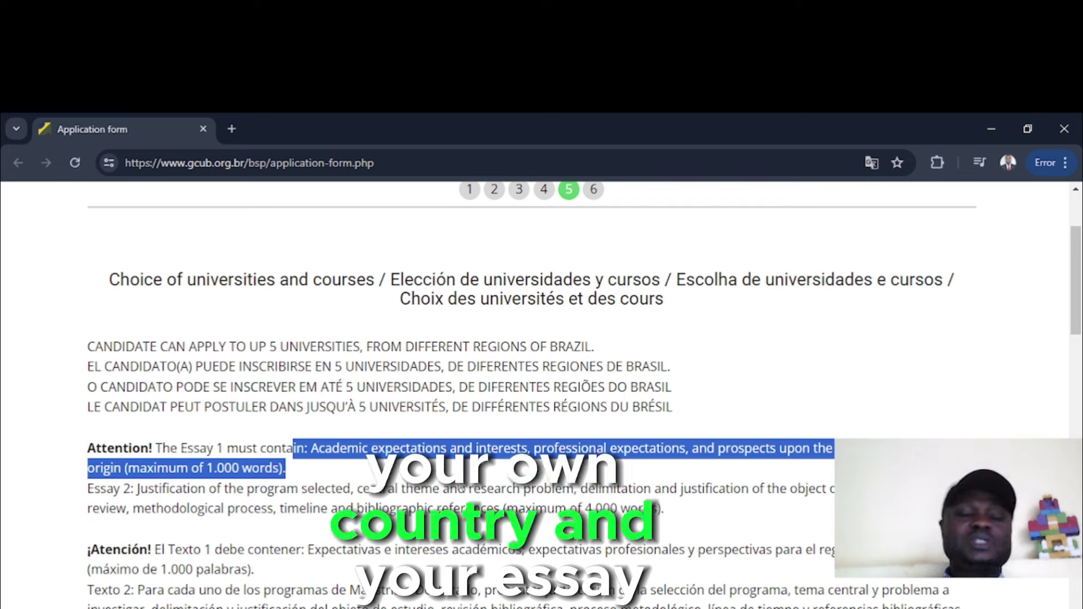
pyautogui.click(138, 491)
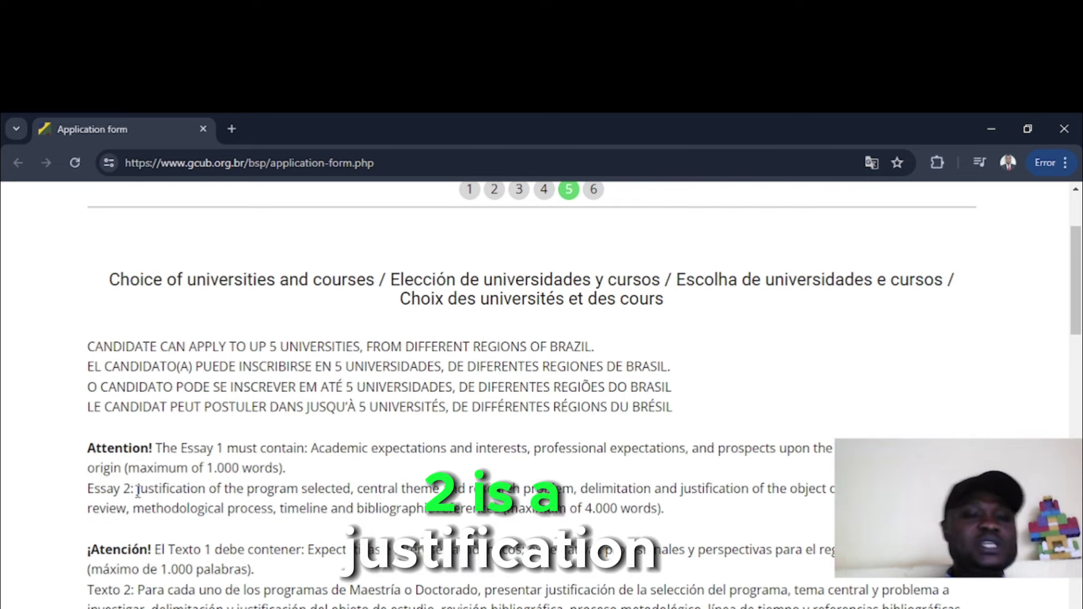
pyautogui.moveTo(138, 491); pyautogui.dragTo(557, 492)
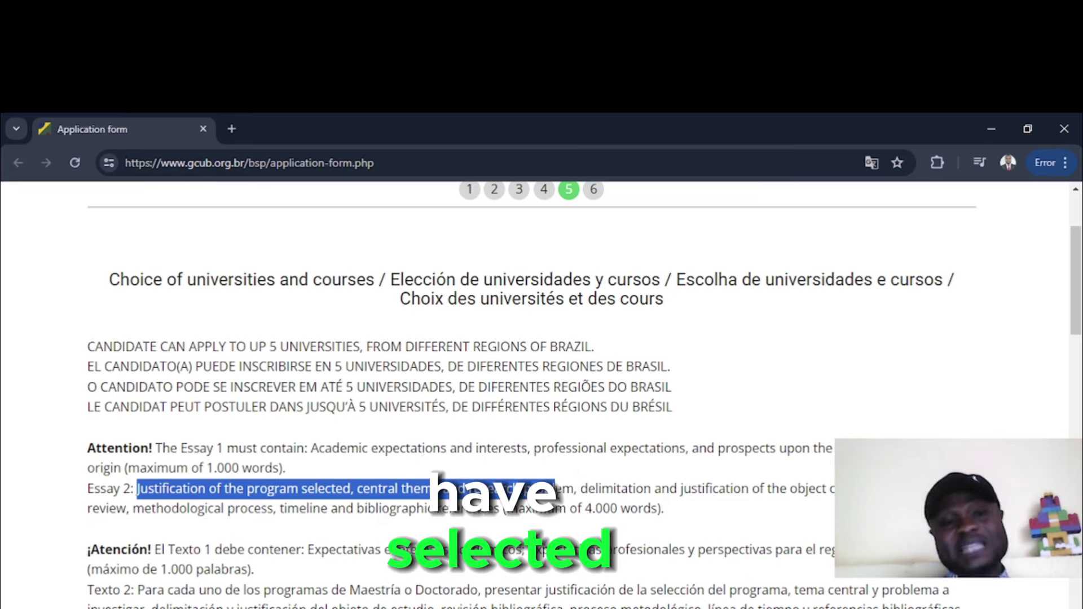
pyautogui.moveTo(557, 492); pyautogui.dragTo(354, 491)
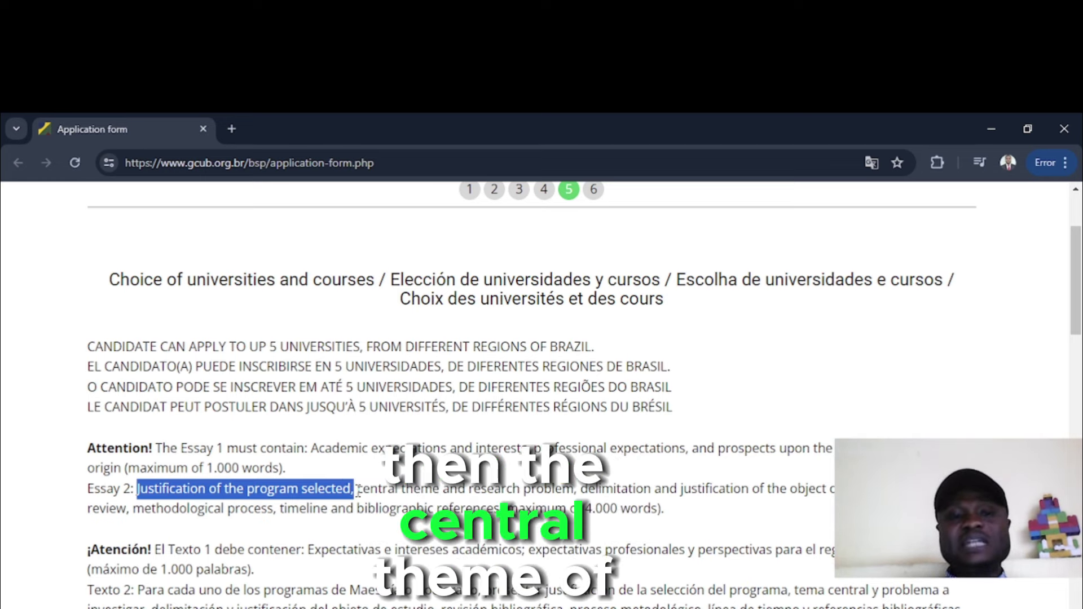
pyautogui.moveTo(354, 490); pyautogui.dragTo(574, 491)
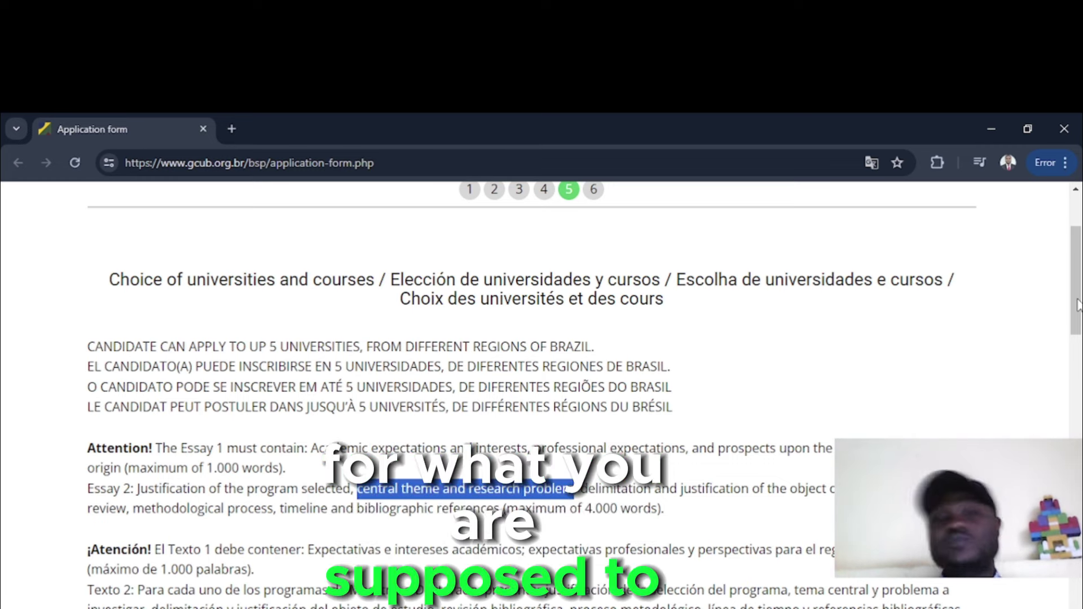
pyautogui.moveTo(1077, 305); pyautogui.dragTo(1078, 312)
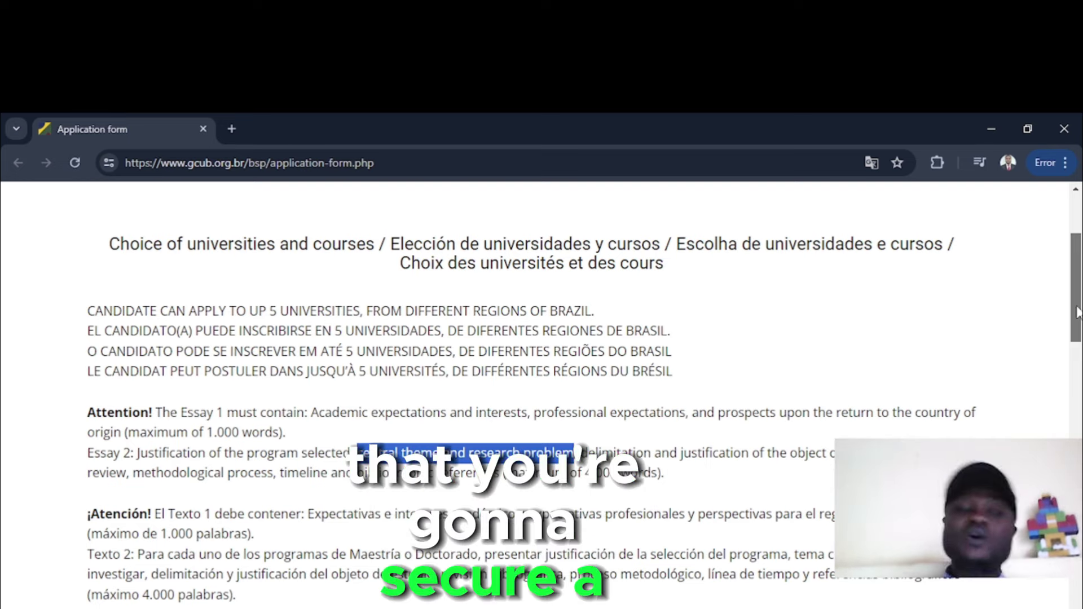
# Step: Browse the list of universities offered as the first option under University 1
pyautogui.moveTo(1077, 314); pyautogui.dragTo(1066, 454)
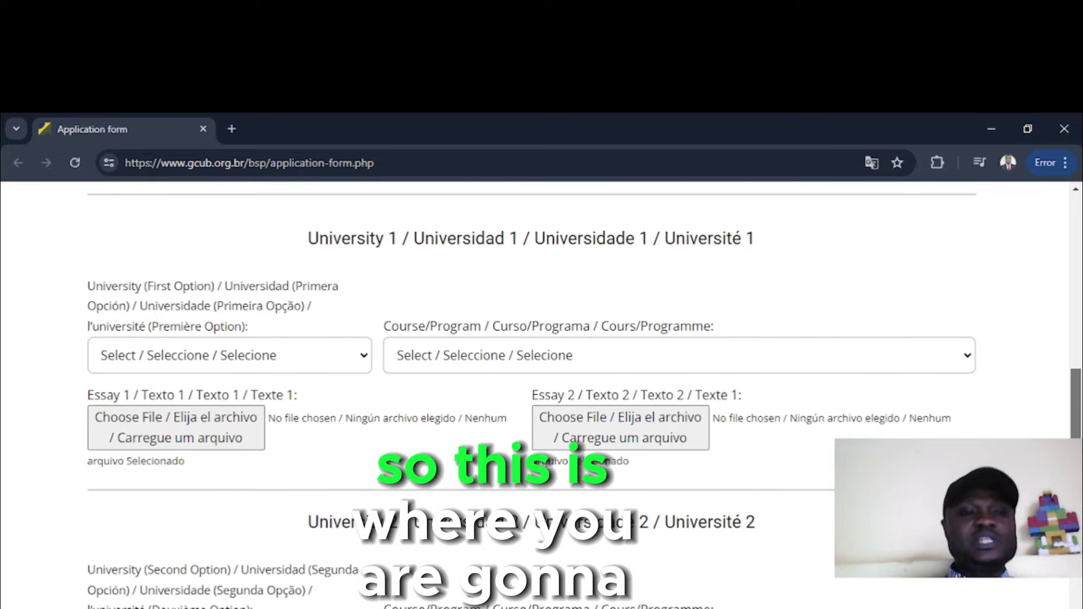
pyautogui.click(151, 370)
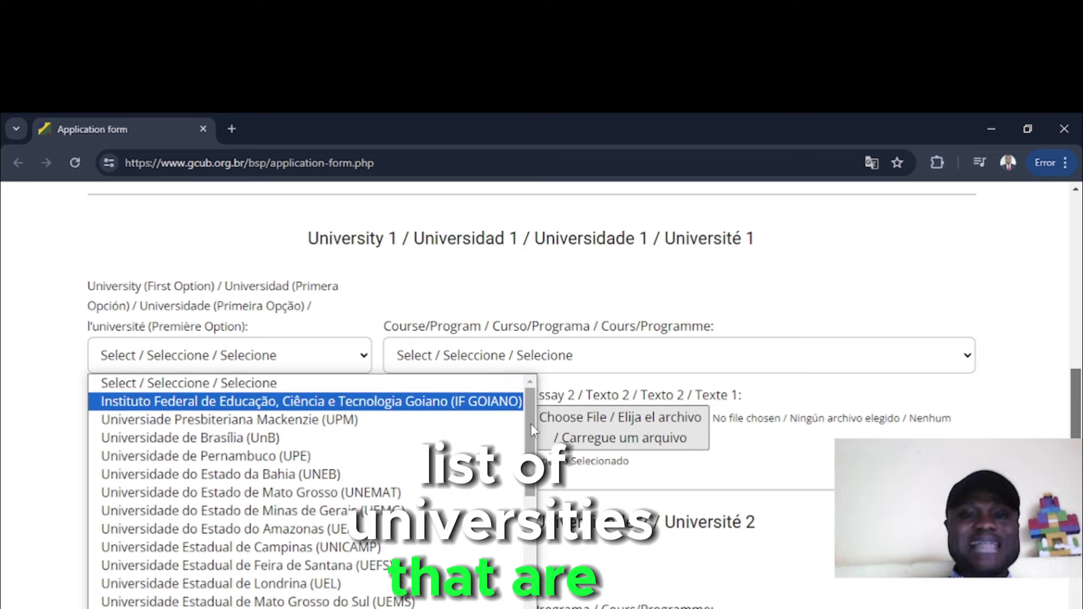
pyautogui.moveTo(531, 424); pyautogui.dragTo(533, 572)
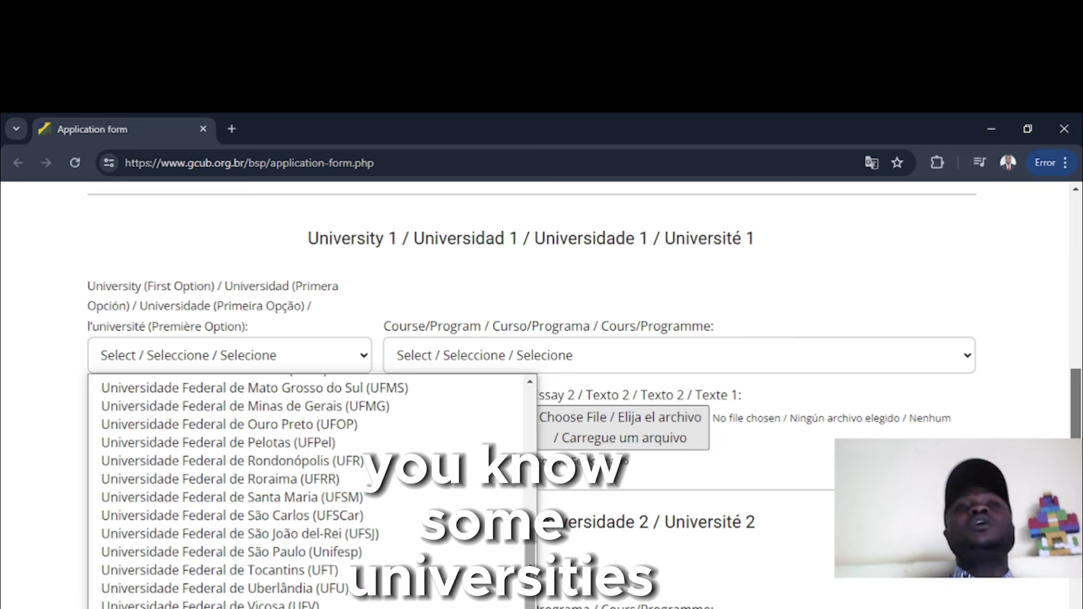
pyautogui.moveTo(533, 573); pyautogui.dragTo(534, 608)
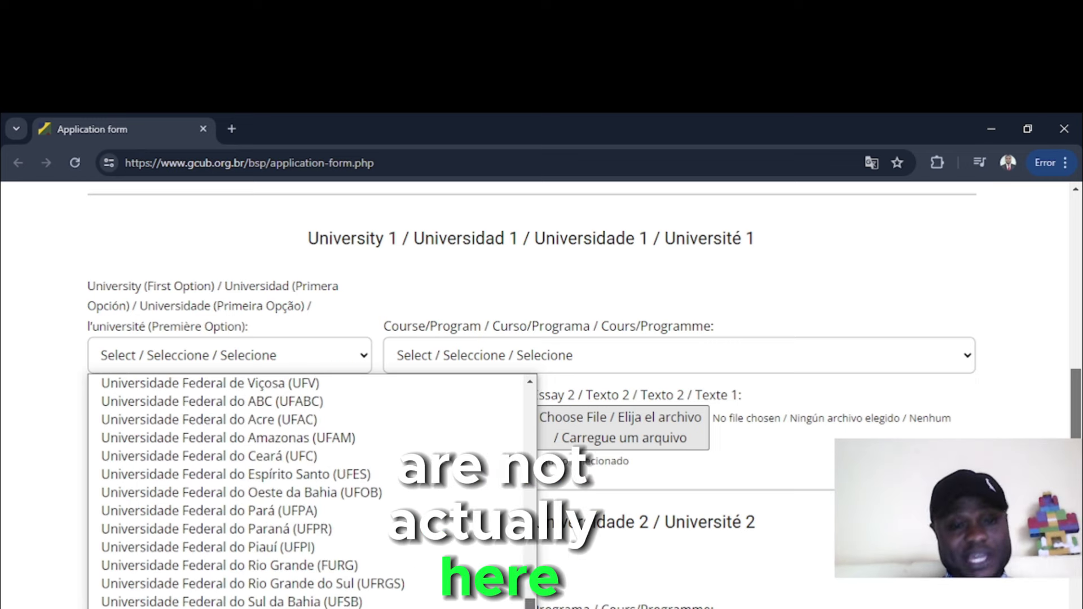
pyautogui.scroll(20, 491, 385)
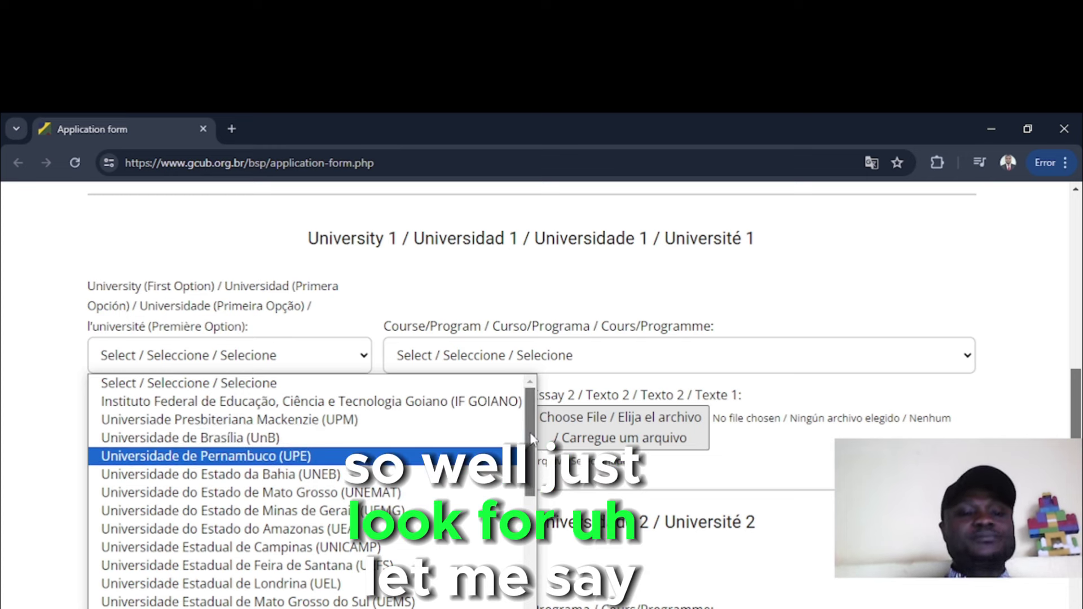
pyautogui.moveTo(529, 432); pyautogui.dragTo(531, 451)
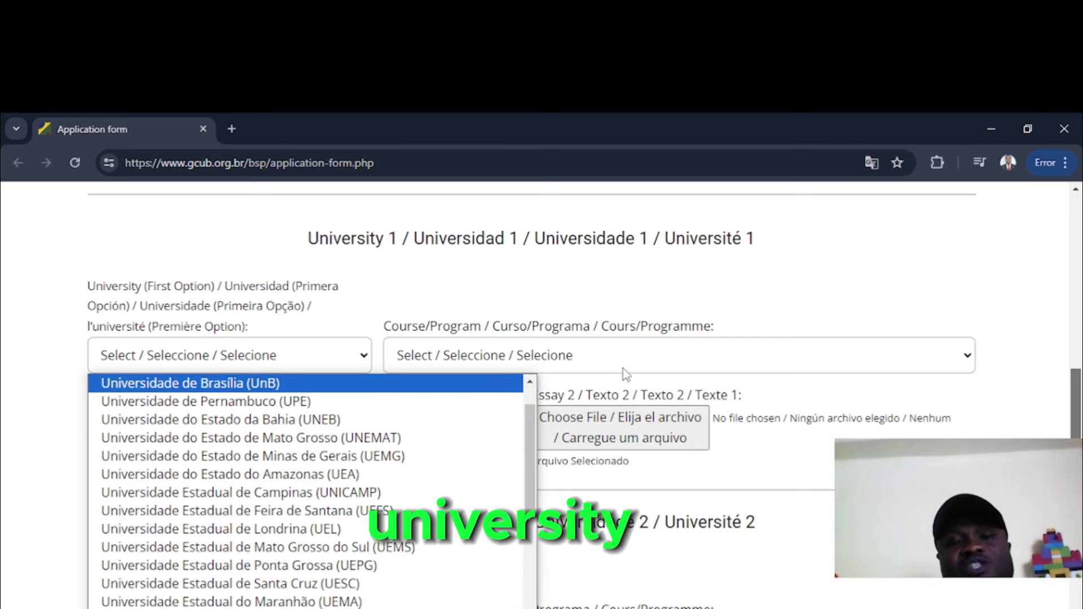
pyautogui.click(641, 363)
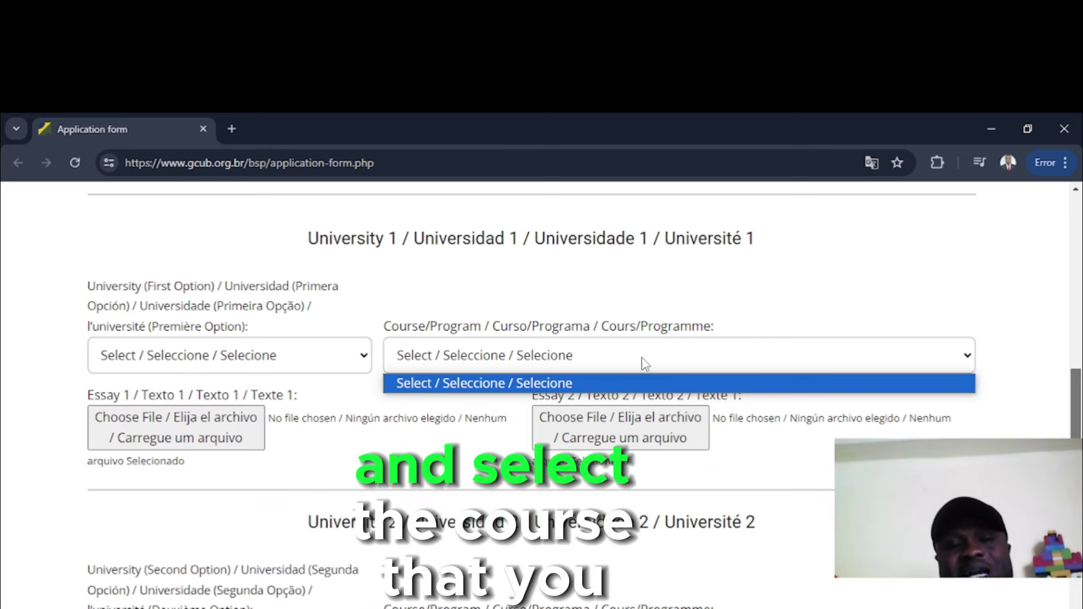
pyautogui.click(644, 363)
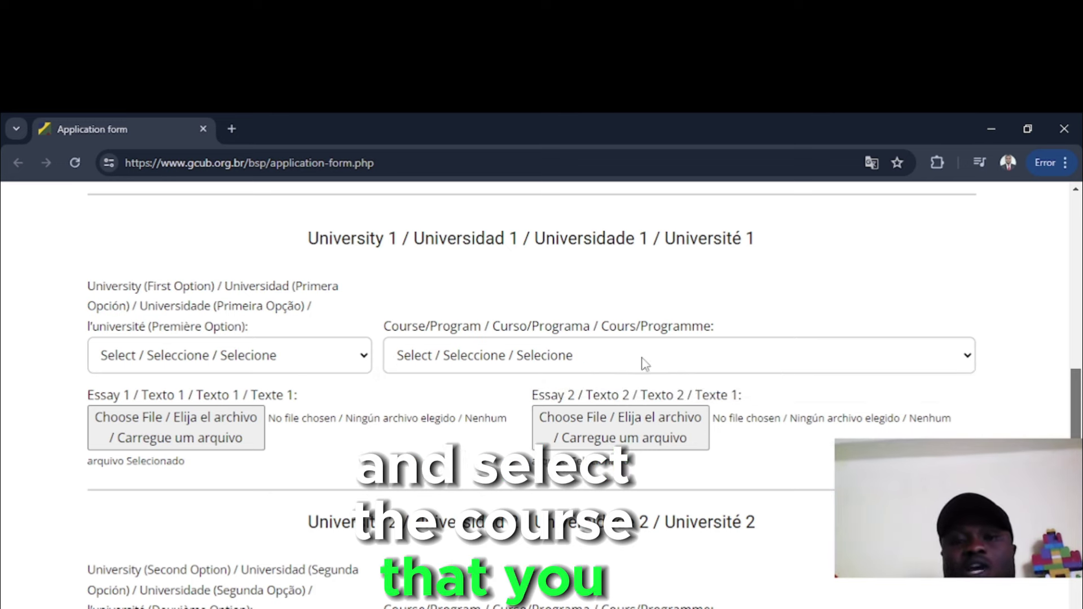
pyautogui.click(917, 363)
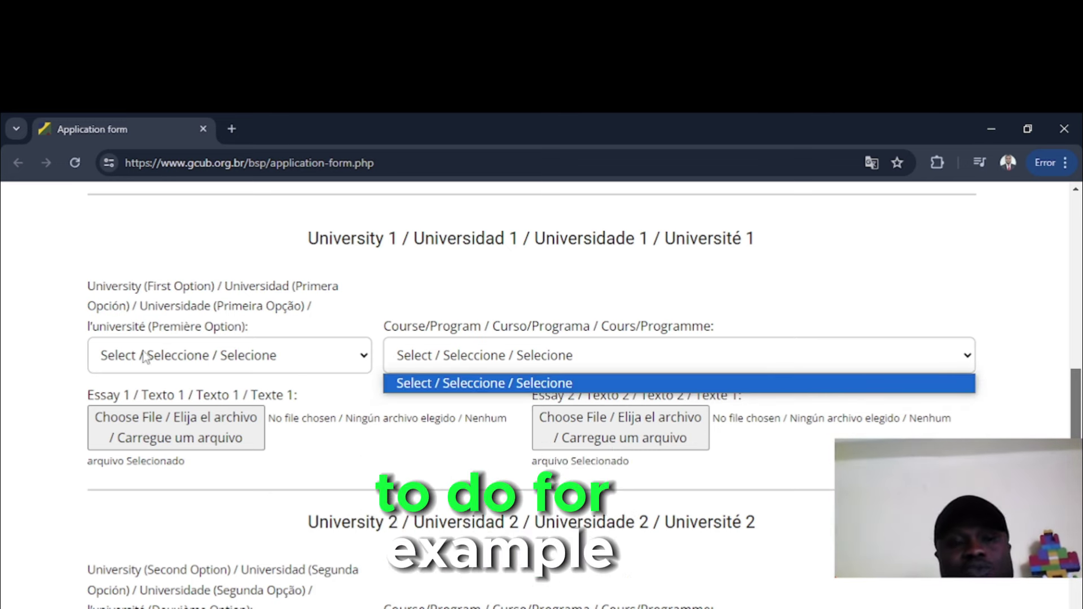
# Step: Set the first-option university under University 1 to Universidade Federal do Pará (UFPA)
pyautogui.click(195, 361)
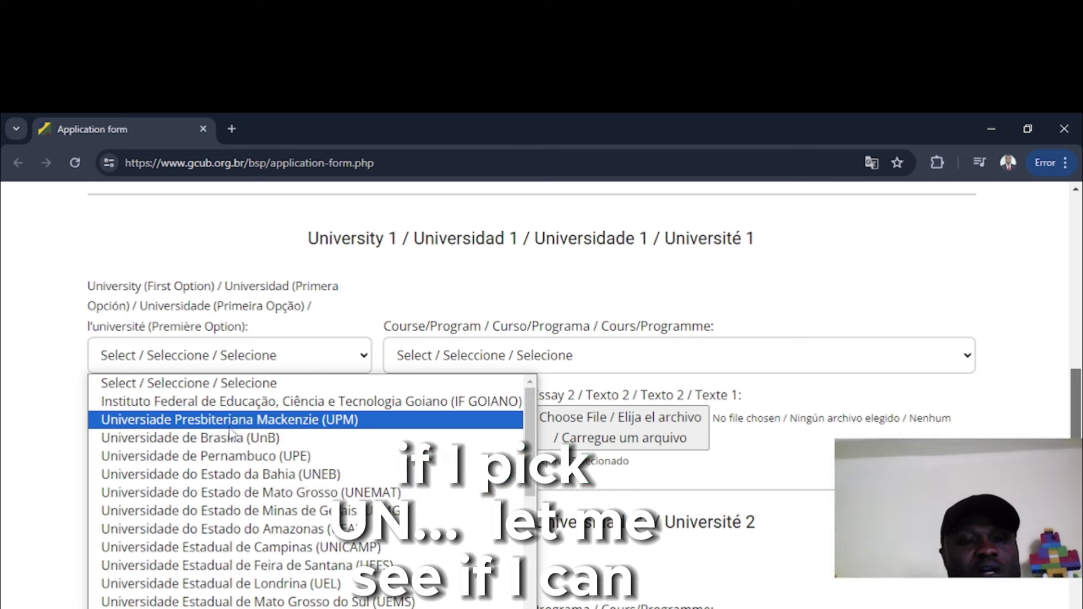
pyautogui.click(253, 355)
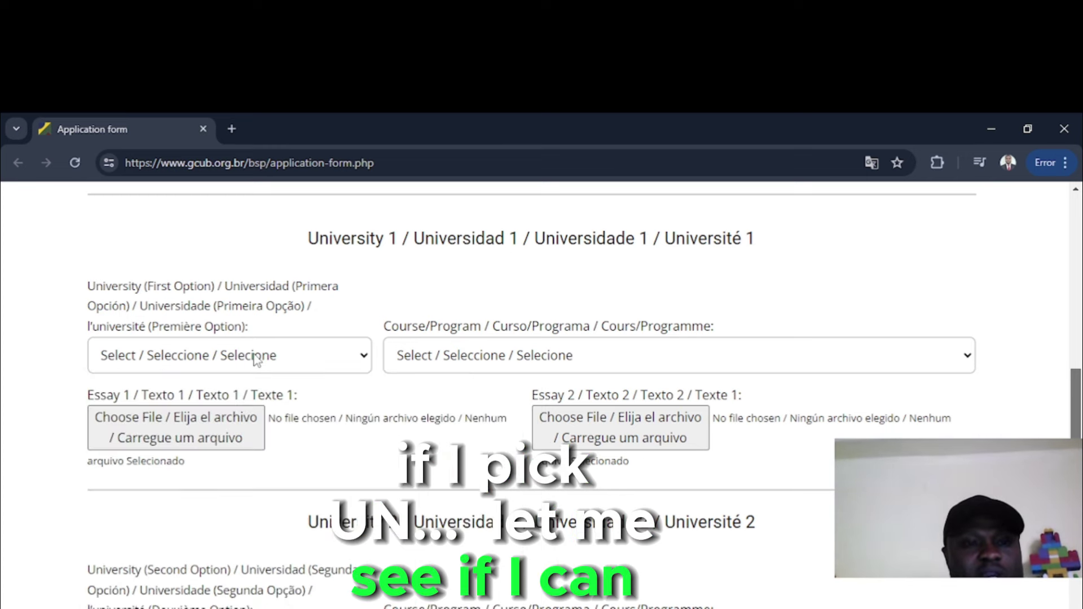
pyautogui.click(257, 359)
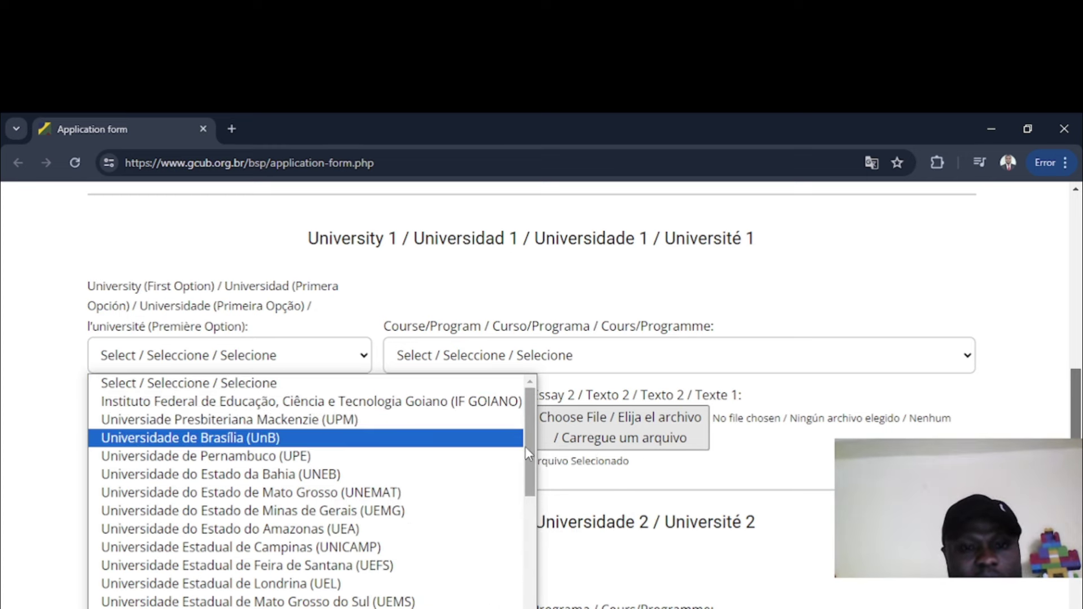
pyautogui.moveTo(527, 447); pyautogui.dragTo(506, 608)
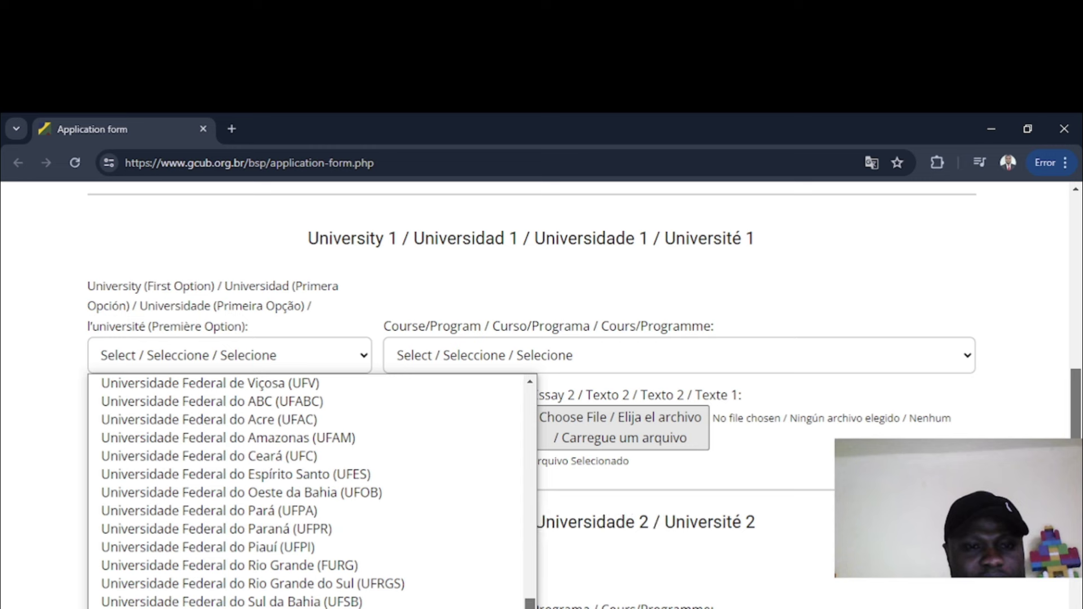
pyautogui.click(279, 517)
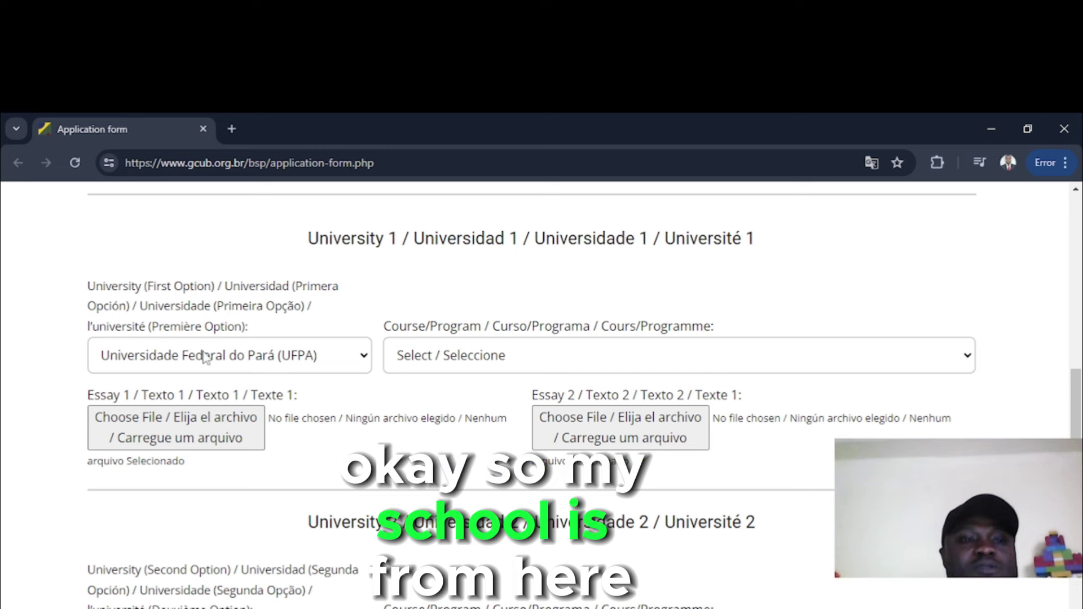
# Step: Set the course/program for University 1 to Biodiversidade e Biotecnologia (Doutorado)
pyautogui.click(582, 368)
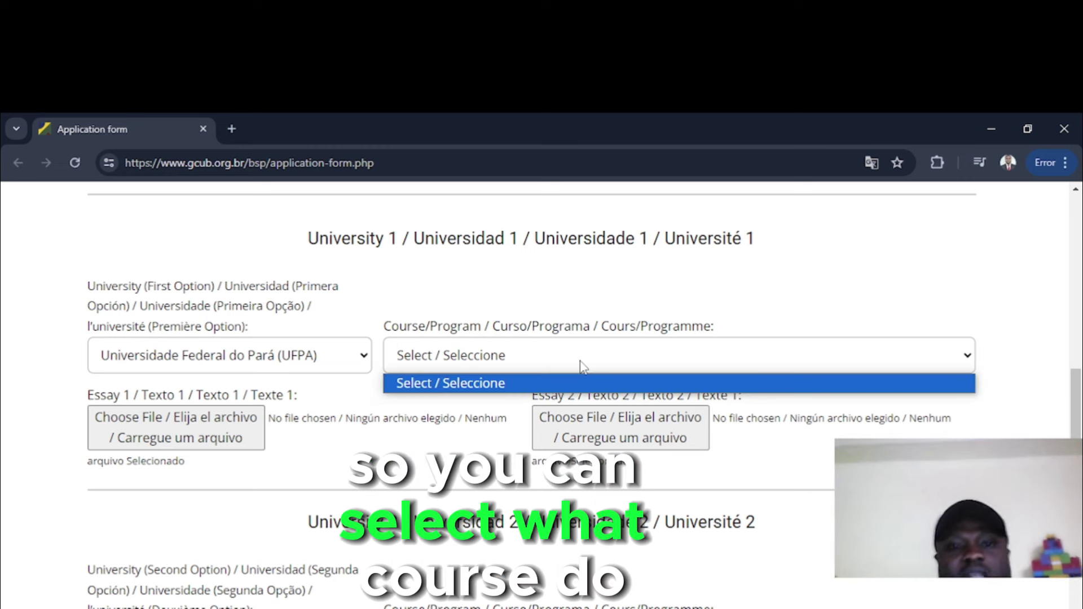
pyautogui.click(931, 362)
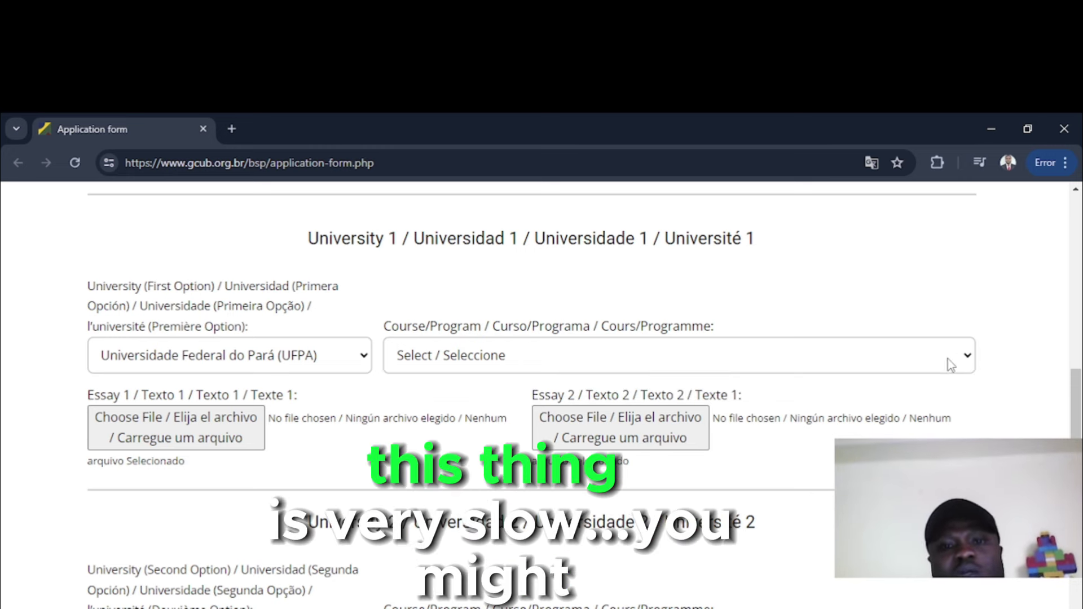
pyautogui.click(918, 366)
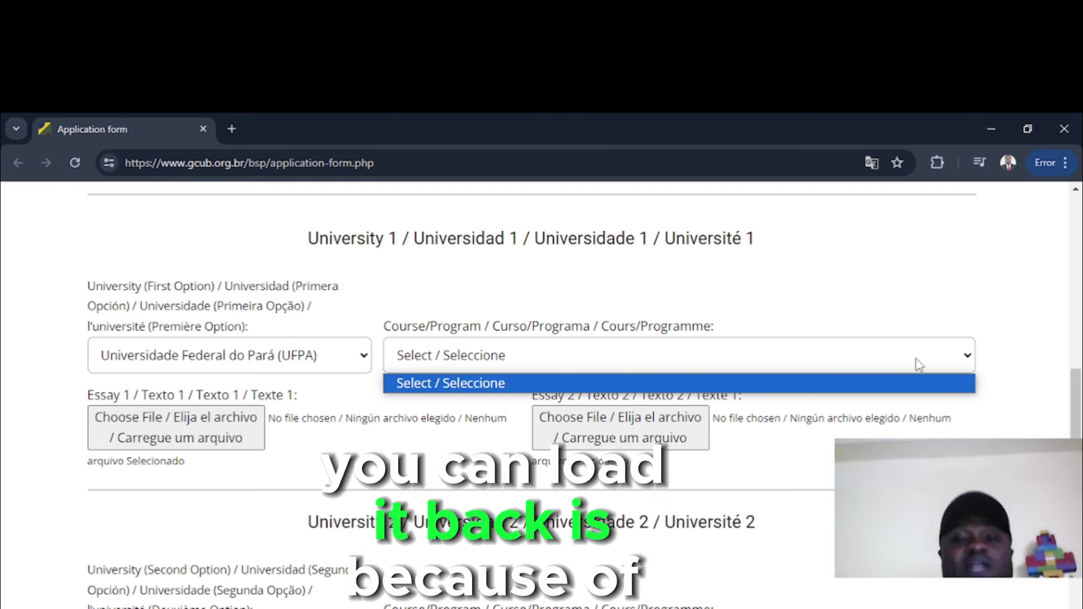
pyautogui.click(970, 275)
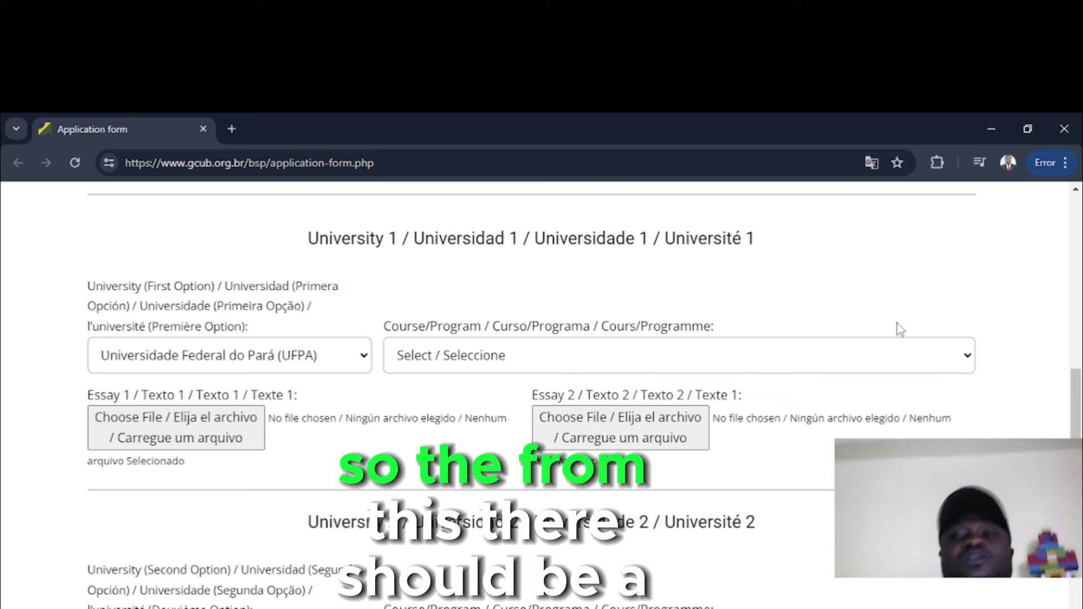
pyautogui.click(968, 357)
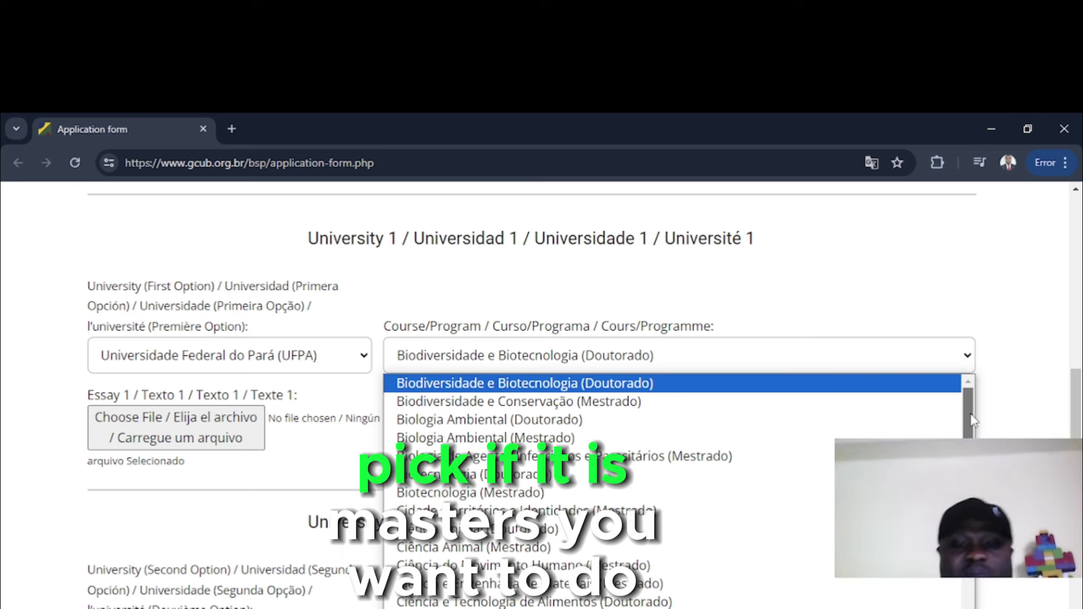
pyautogui.moveTo(972, 420)
pyautogui.mouseDown()
pyautogui.moveTo(972, 466)
pyautogui.moveTo(967, 421)
pyautogui.mouseUp()
pyautogui.click(942, 304)
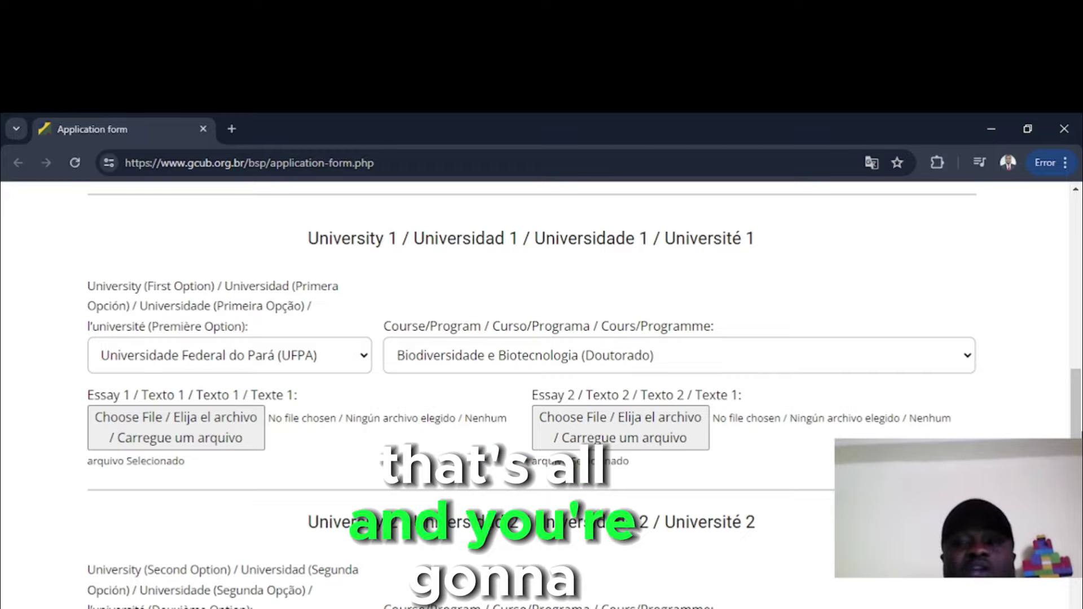
# Step: Review the university, course and essay upload fields for all five university options and the section's application and essay instructions
pyautogui.scroll(-1, 530, 395)
pyautogui.scroll(-14, 530, 395)
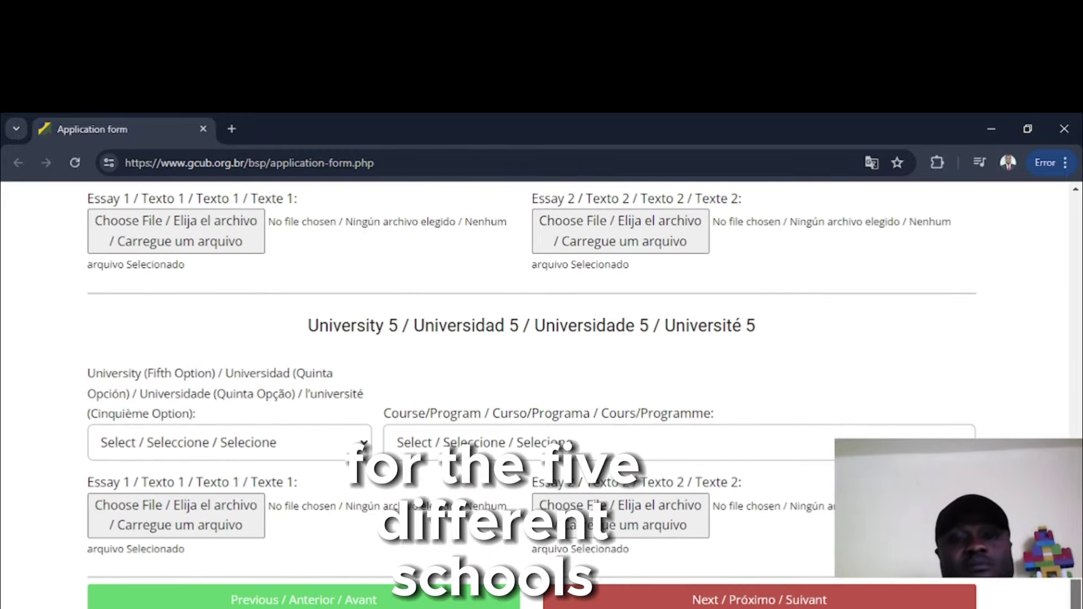
pyautogui.scroll(5, 530, 395)
pyautogui.scroll(-5, 531, 395)
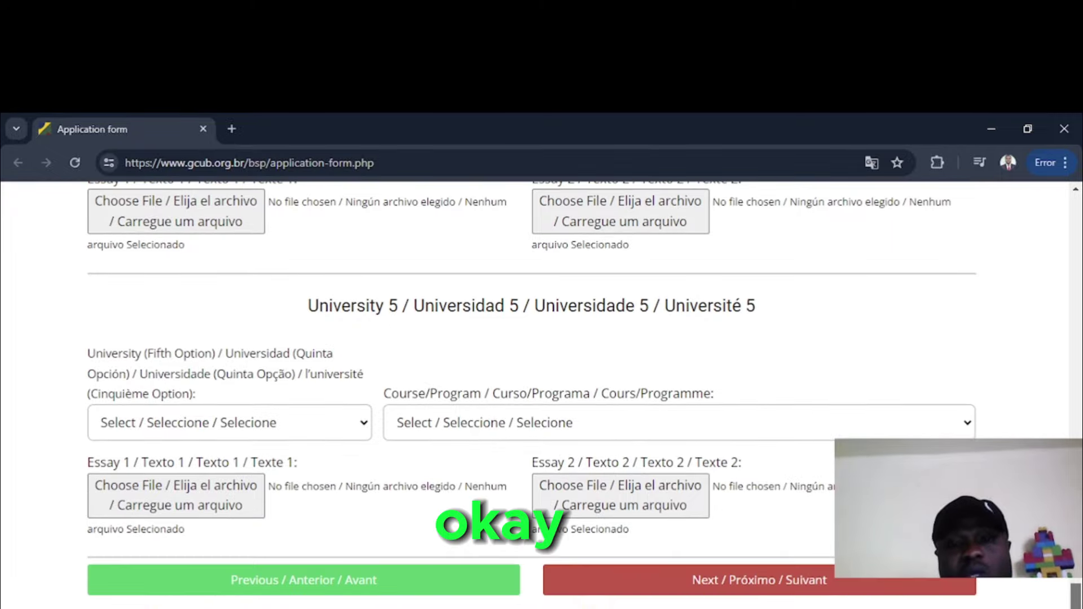
pyautogui.scroll(18, 1026, 414)
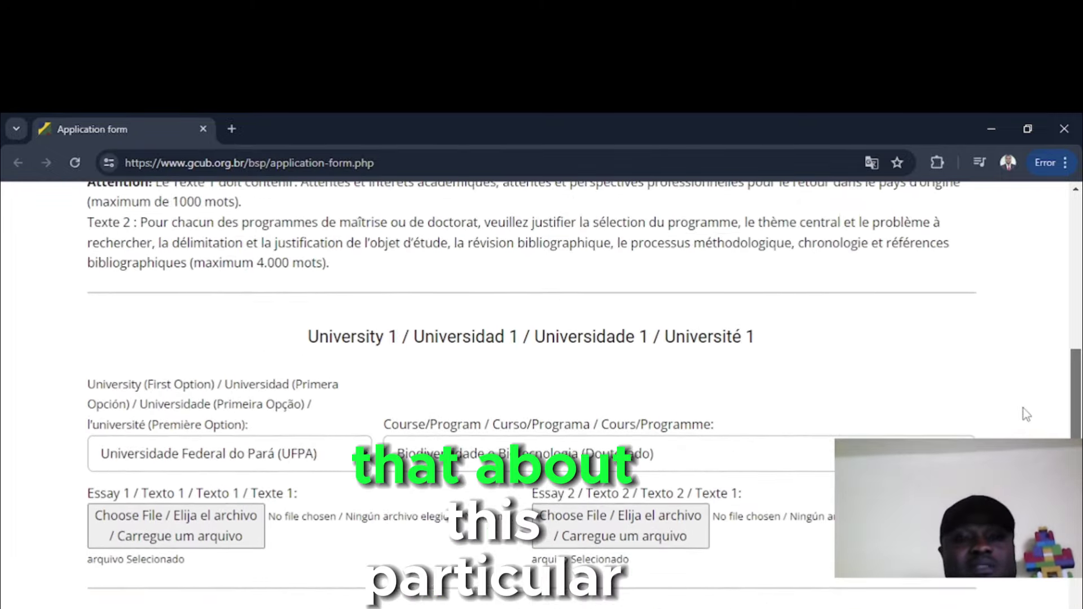
pyautogui.scroll(10, 1026, 415)
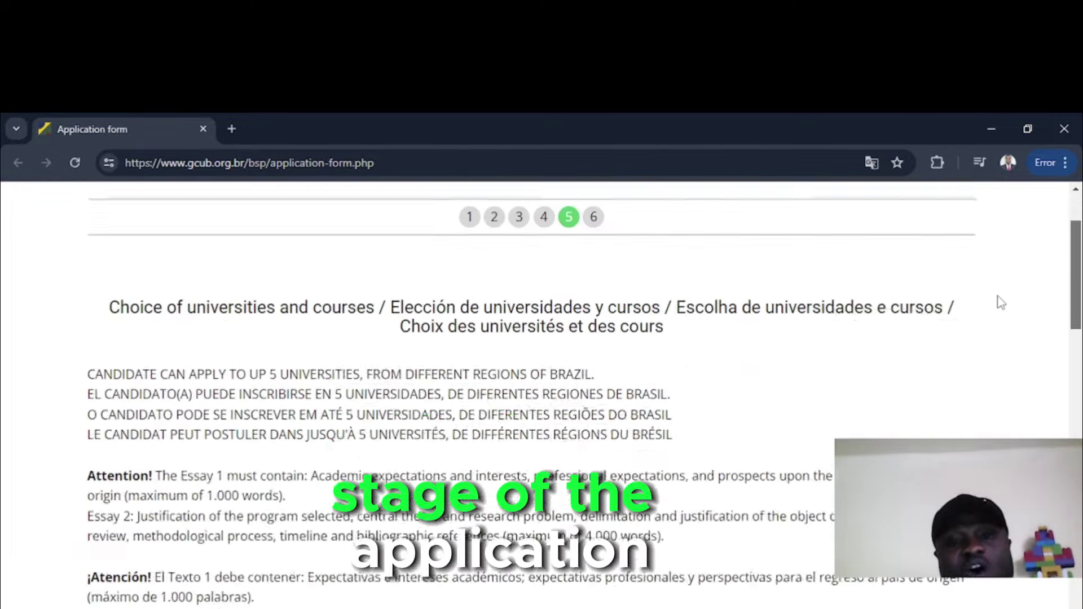
pyautogui.scroll(-12, 1008, 365)
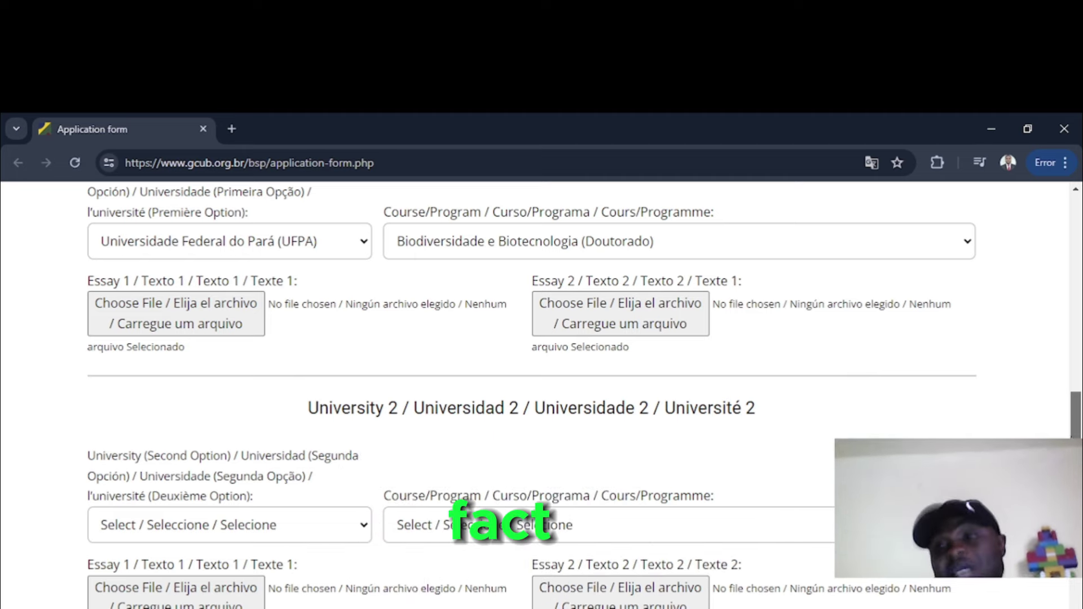
pyautogui.scroll(10, 1049, 339)
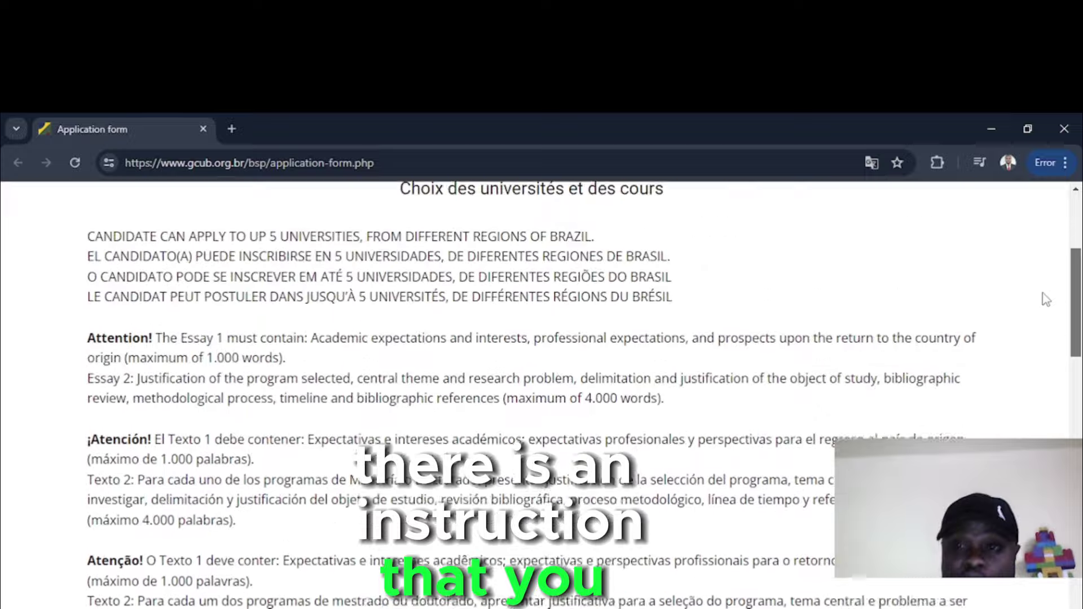
# Step: Reread the section 5 instructions on applying to up to 5 universities from different regions of Brazil
pyautogui.scroll(4, 1032, 249)
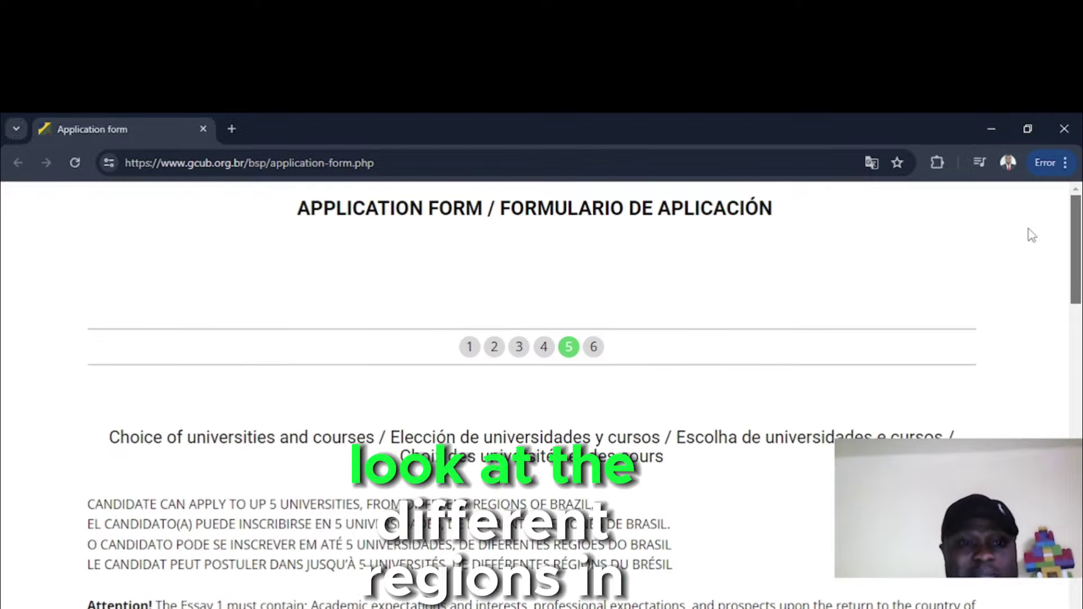
pyautogui.scroll(-5, 1038, 294)
pyautogui.scroll(-3, 1041, 317)
pyautogui.scroll(4, 1040, 310)
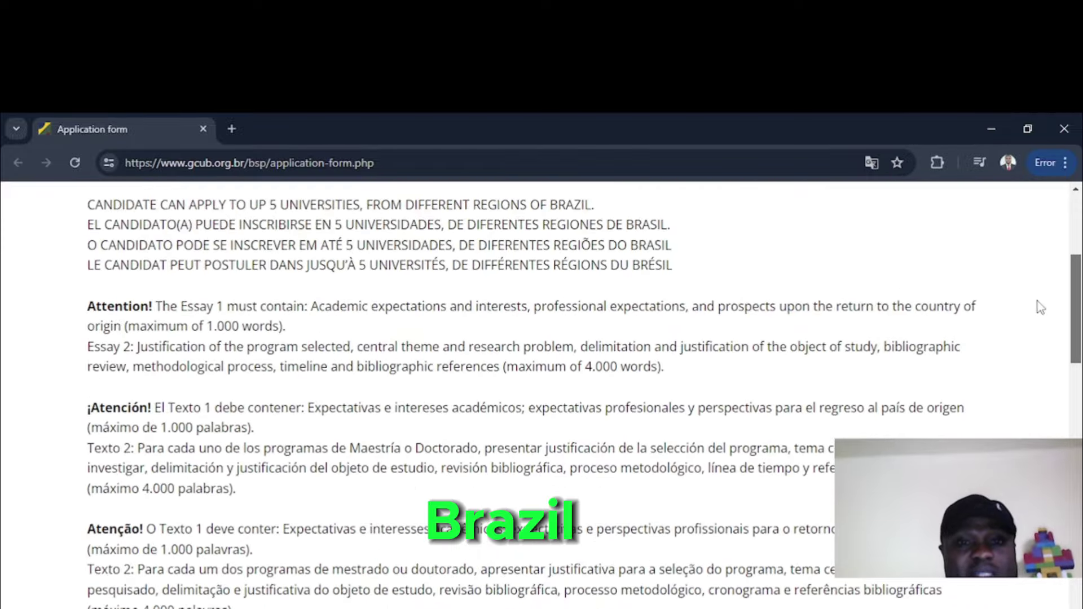
pyautogui.scroll(2, 1037, 293)
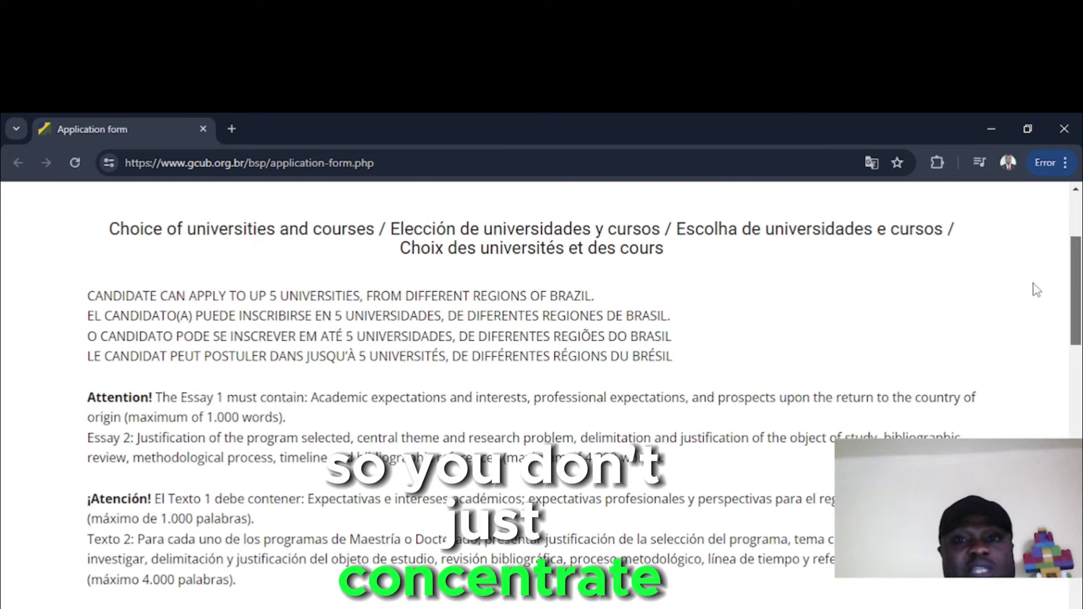
pyautogui.scroll(3, 1036, 249)
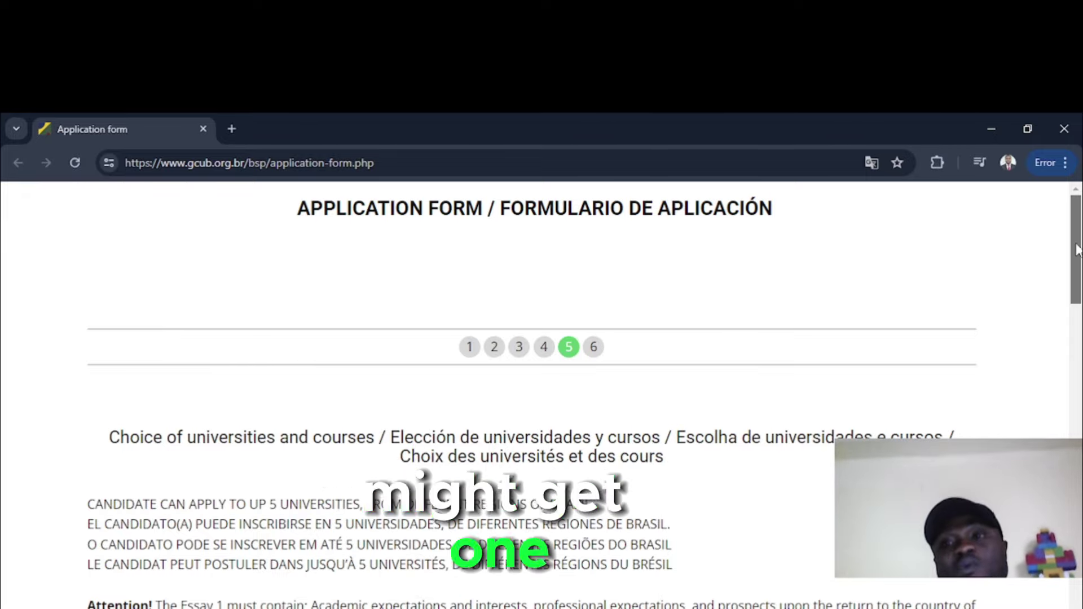
# Step: Proceed from the choice of universities and courses to section 6 of the application form
pyautogui.moveTo(1078, 248); pyautogui.dragTo(1076, 605)
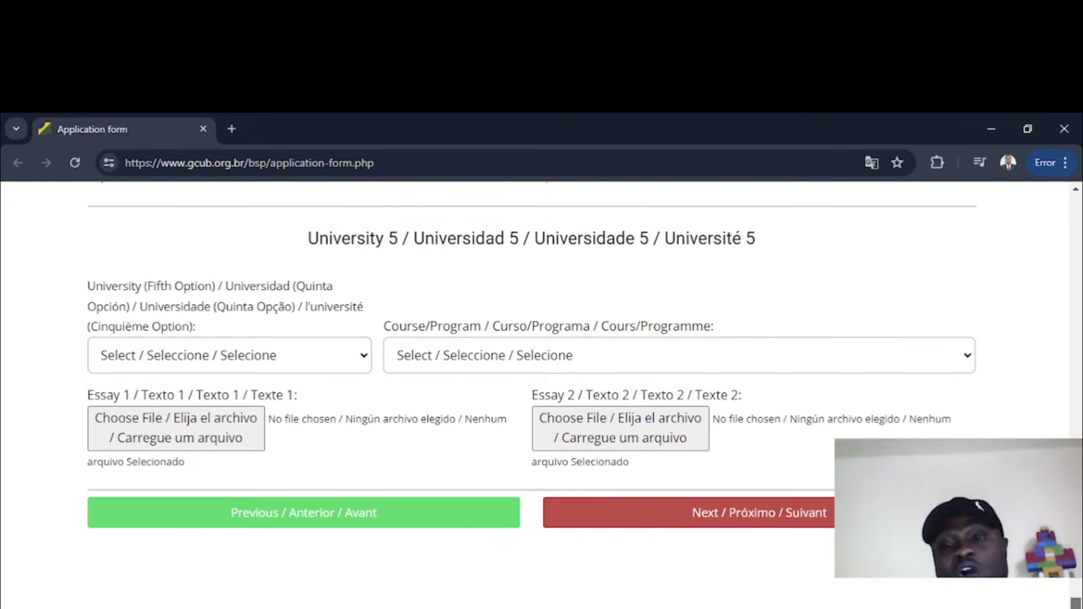
pyautogui.click(716, 515)
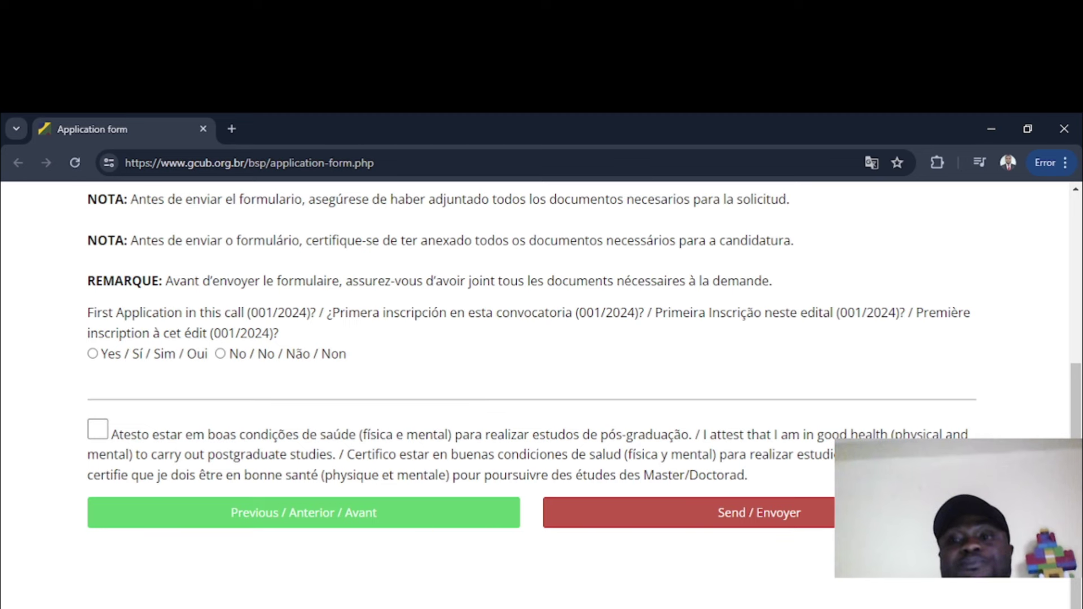
# Step: Highlight the English note on attaching all required documents and review section 6's first-application question, health attestation and submission option
pyautogui.moveTo(1061, 456); pyautogui.dragTo(1061, 330)
pyautogui.moveTo(1071, 395); pyautogui.dragTo(1054, 205)
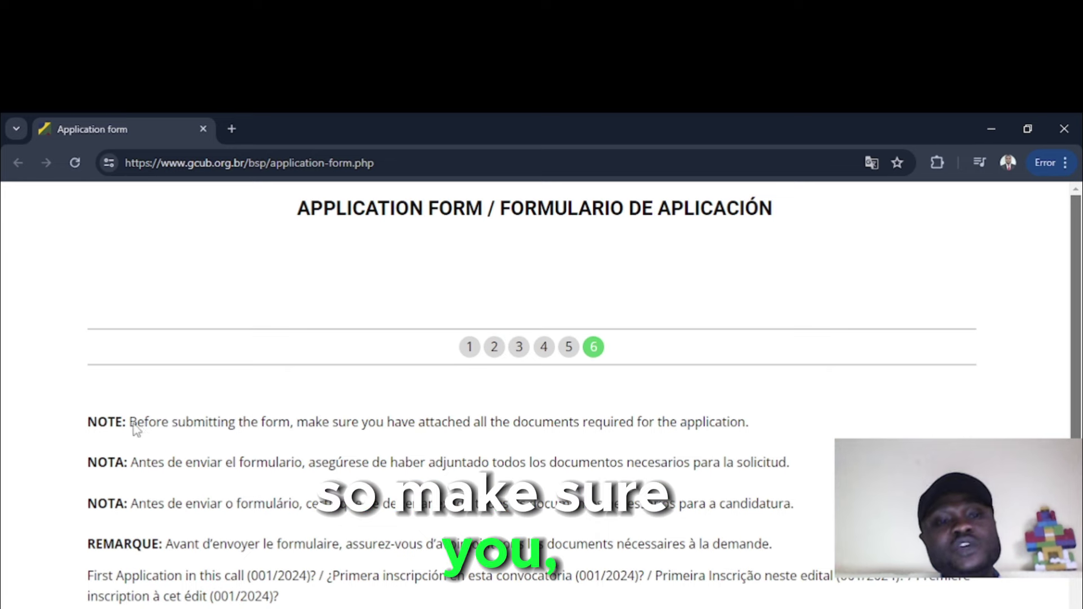
pyautogui.moveTo(130, 422); pyautogui.dragTo(740, 426)
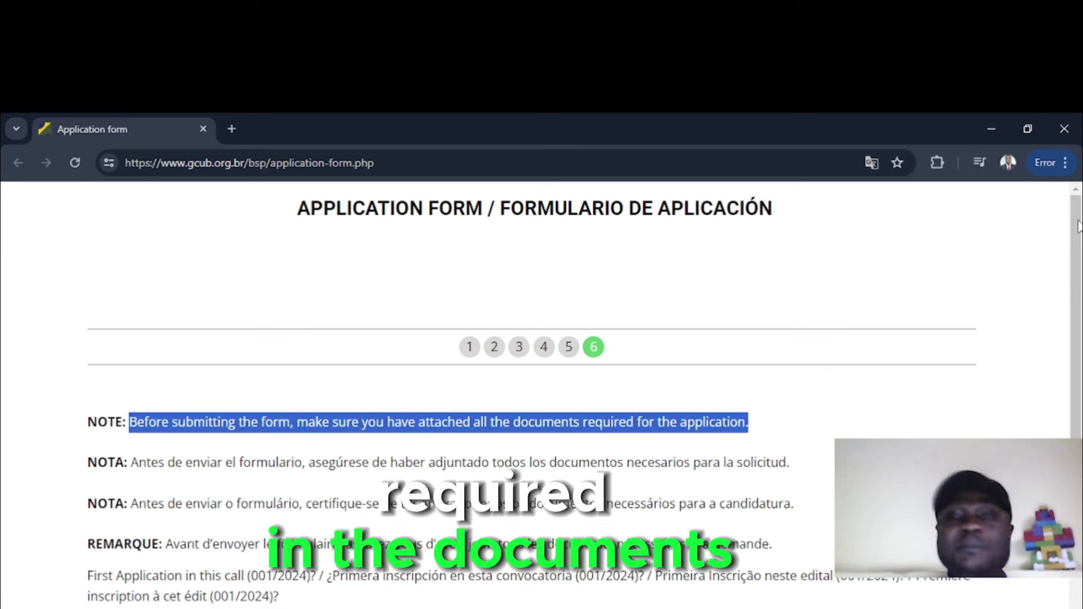
pyautogui.scroll(-3, 1066, 327)
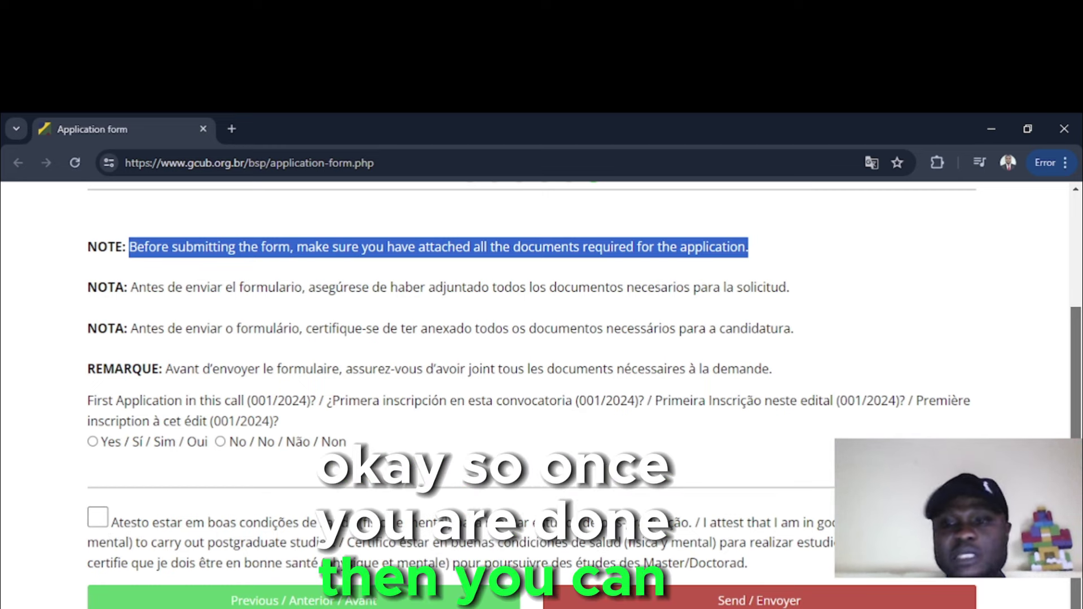
pyautogui.scroll(-2, 531, 395)
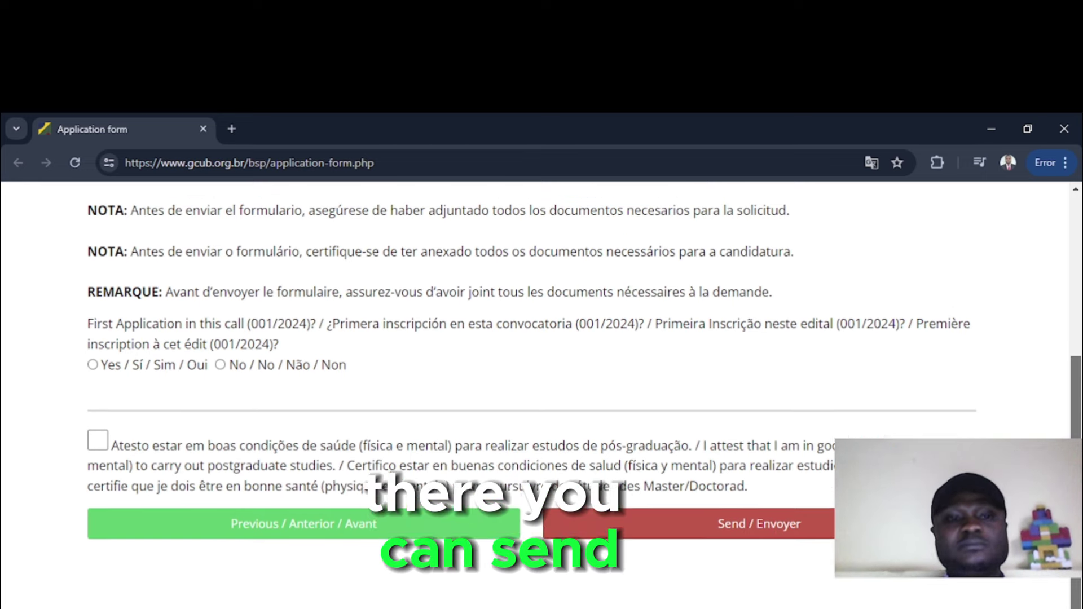
pyautogui.scroll(3, 530, 366)
pyautogui.scroll(-3, 530, 395)
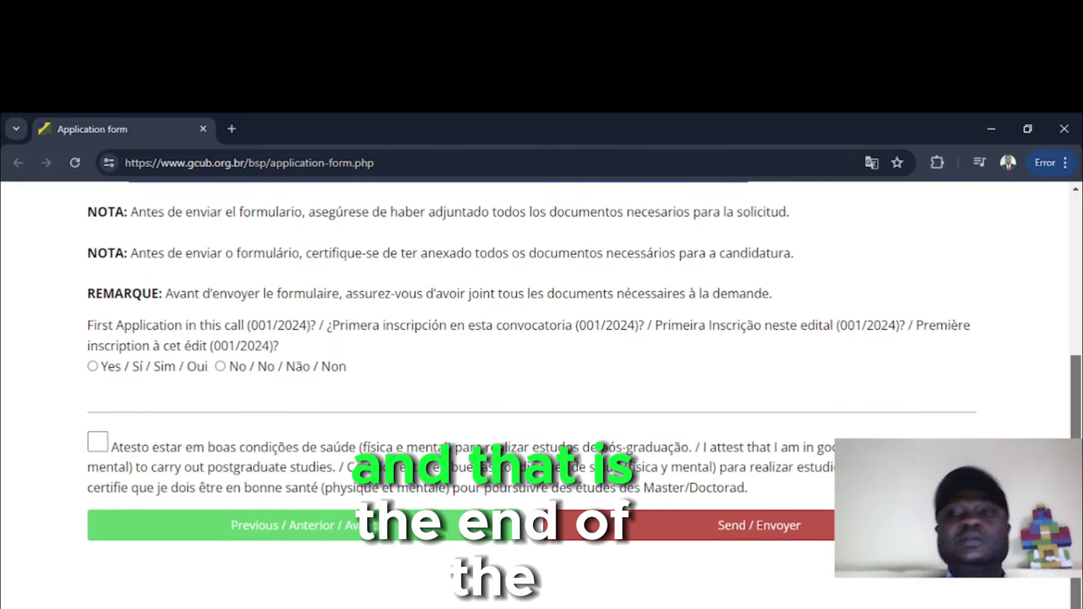